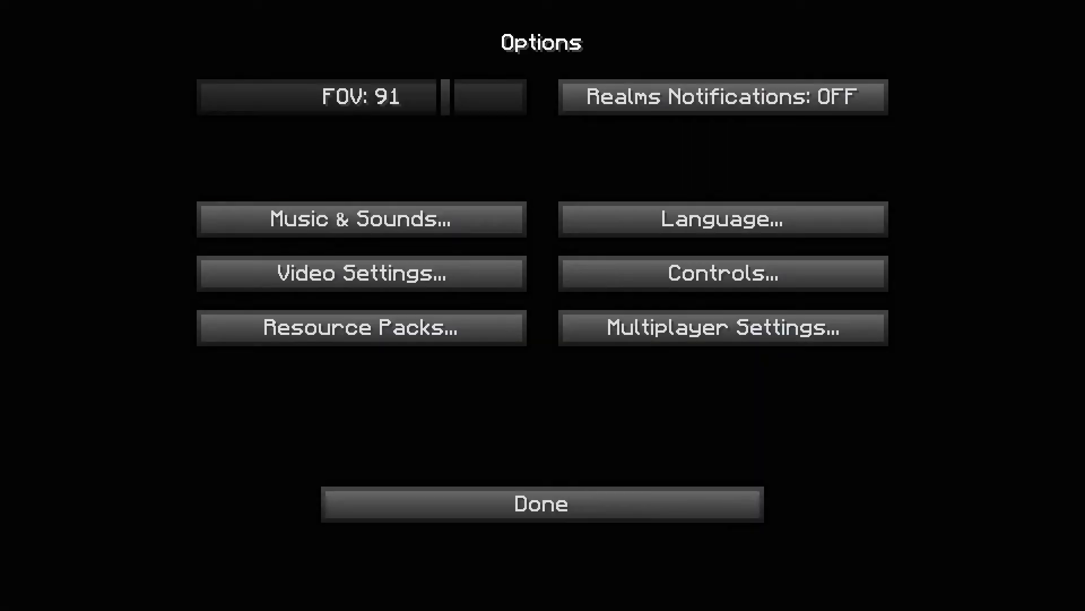
# Open the video settings and examine the main options, including brightness, and the shader list.
pyautogui.click(315, 275)
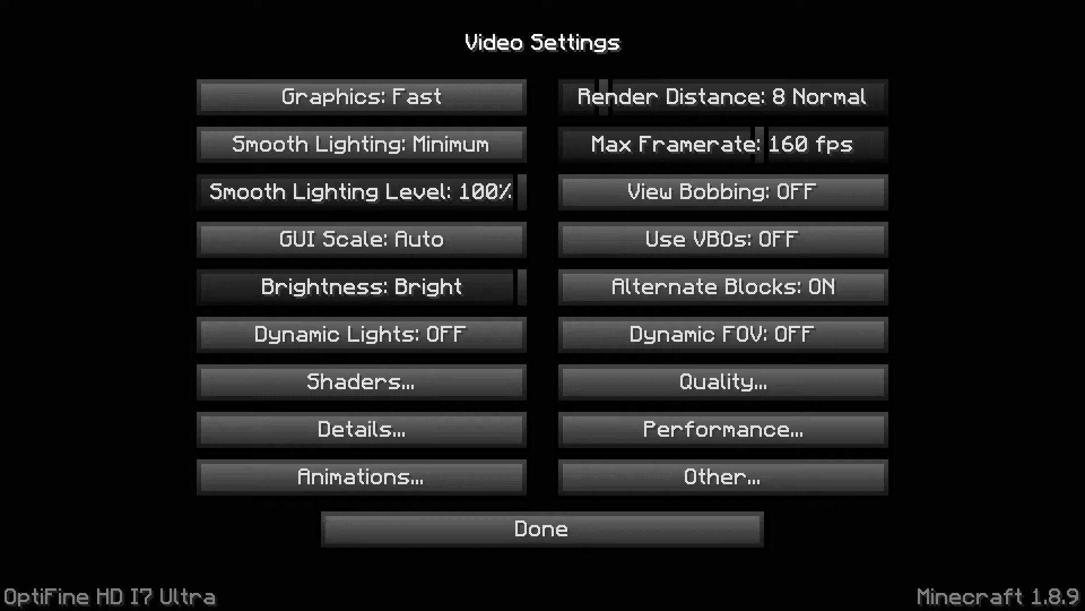
pyautogui.click(542, 529)
pyautogui.click(560, 504)
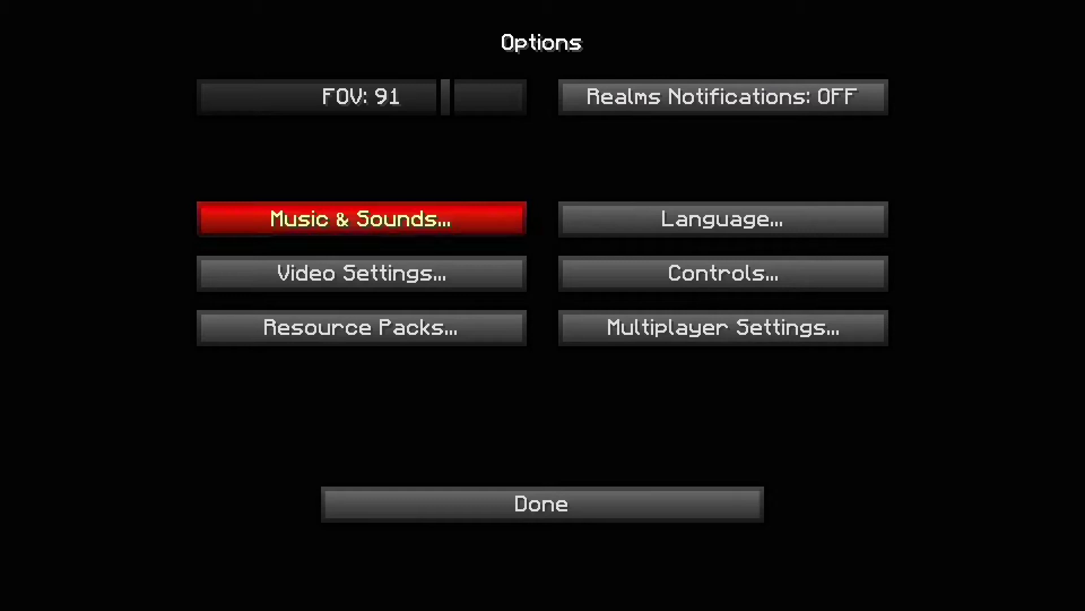
pyautogui.click(361, 258)
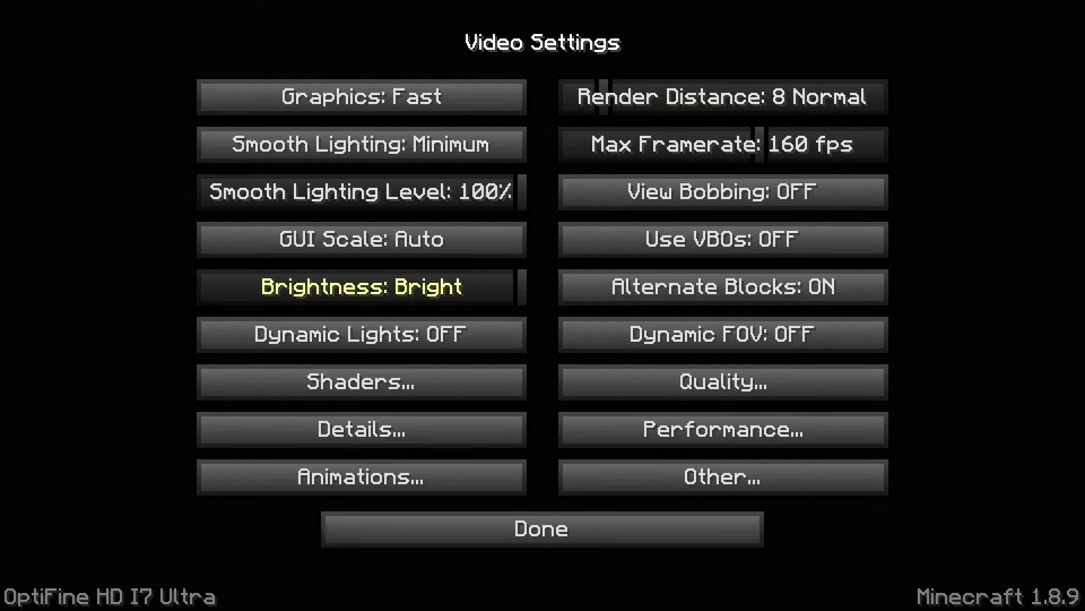
pyautogui.click(519, 287)
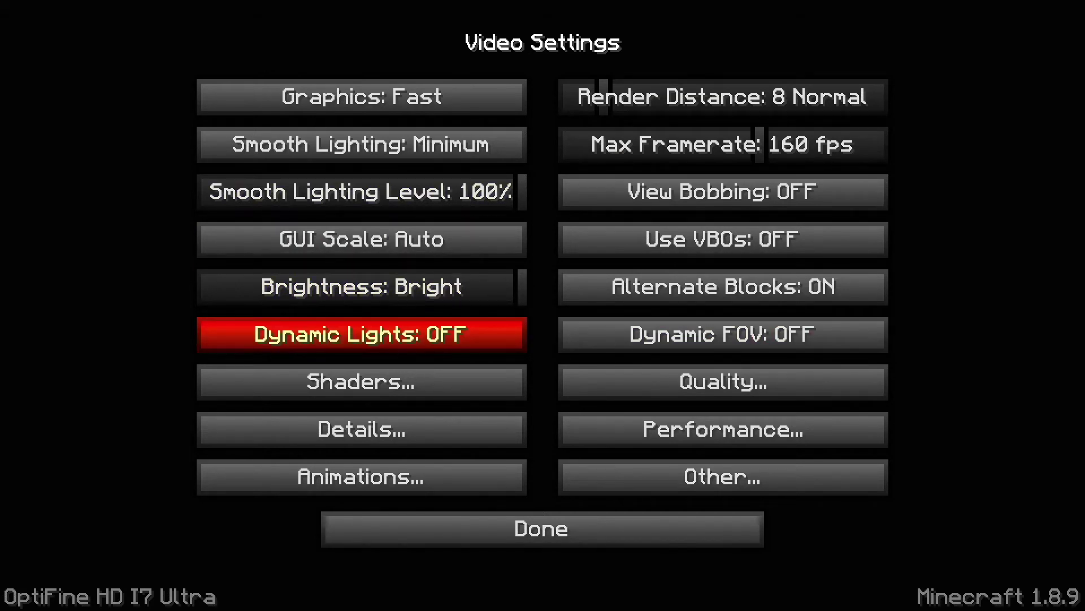
pyautogui.click(361, 381)
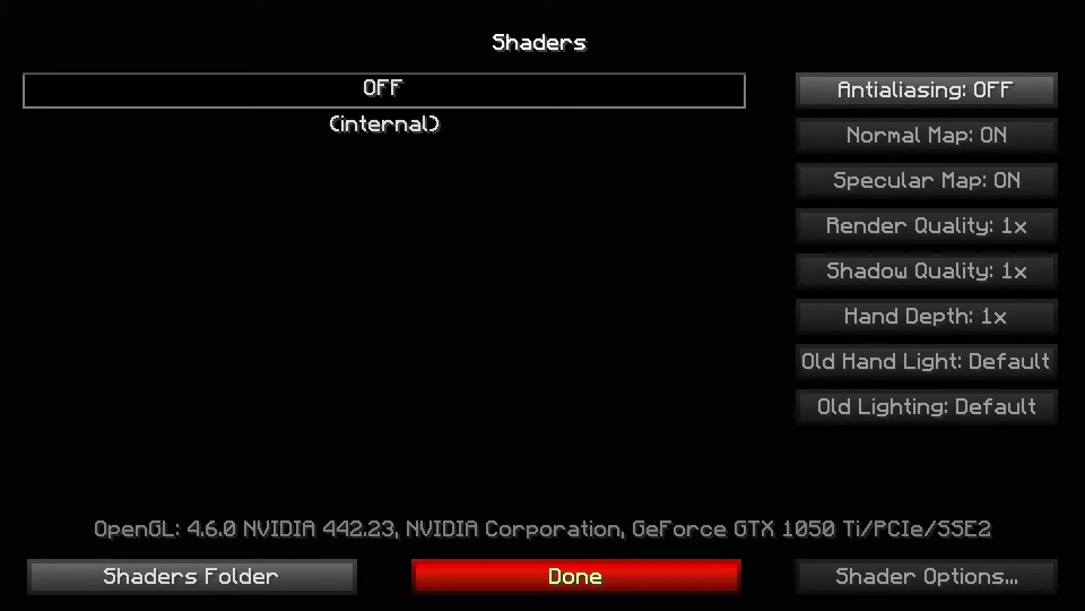
pyautogui.click(575, 576)
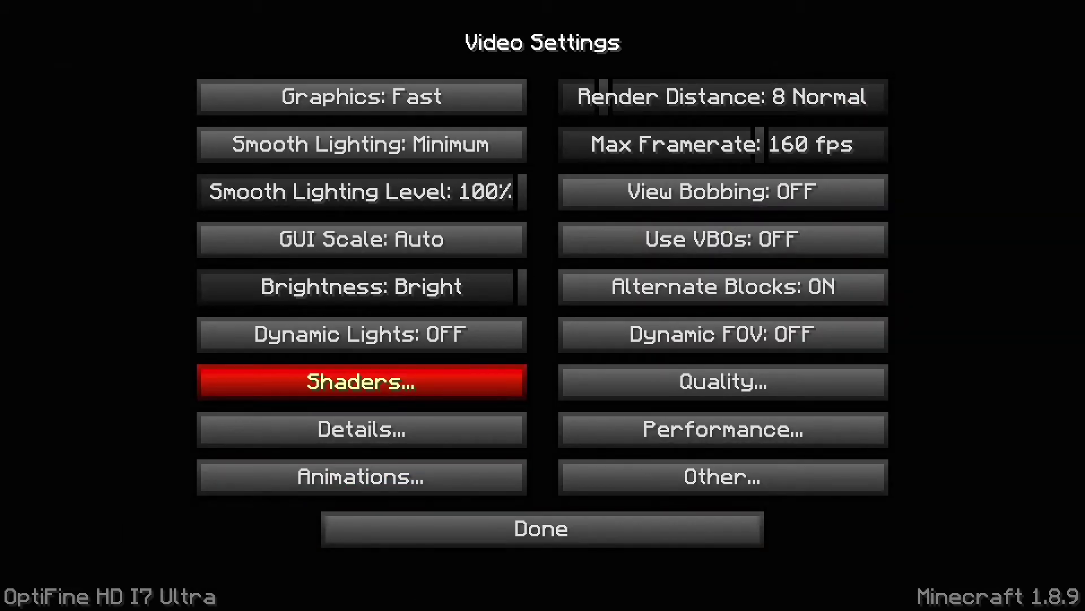
# Review the detail settings for sky, weather, capes and biomes, and the animation and particle settings.
pyautogui.click(362, 429)
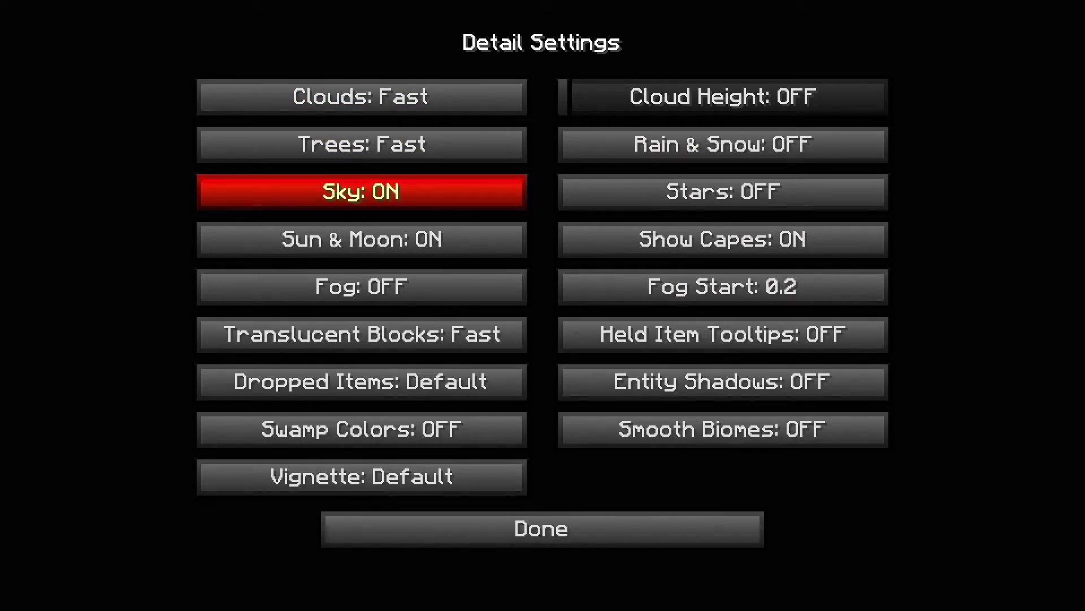
pyautogui.moveTo(362, 192)
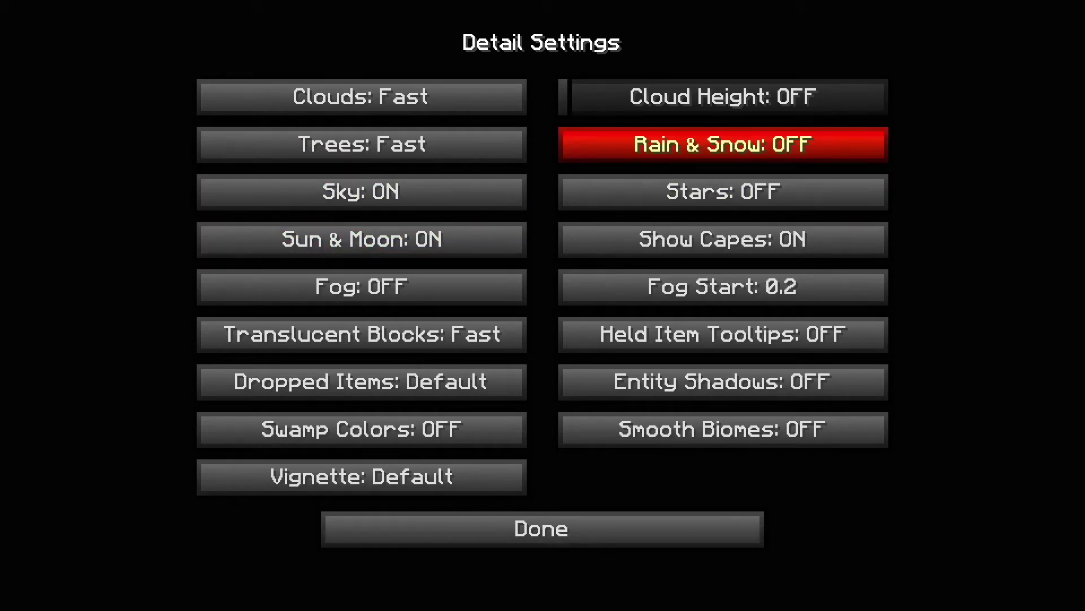
pyautogui.moveTo(723, 144)
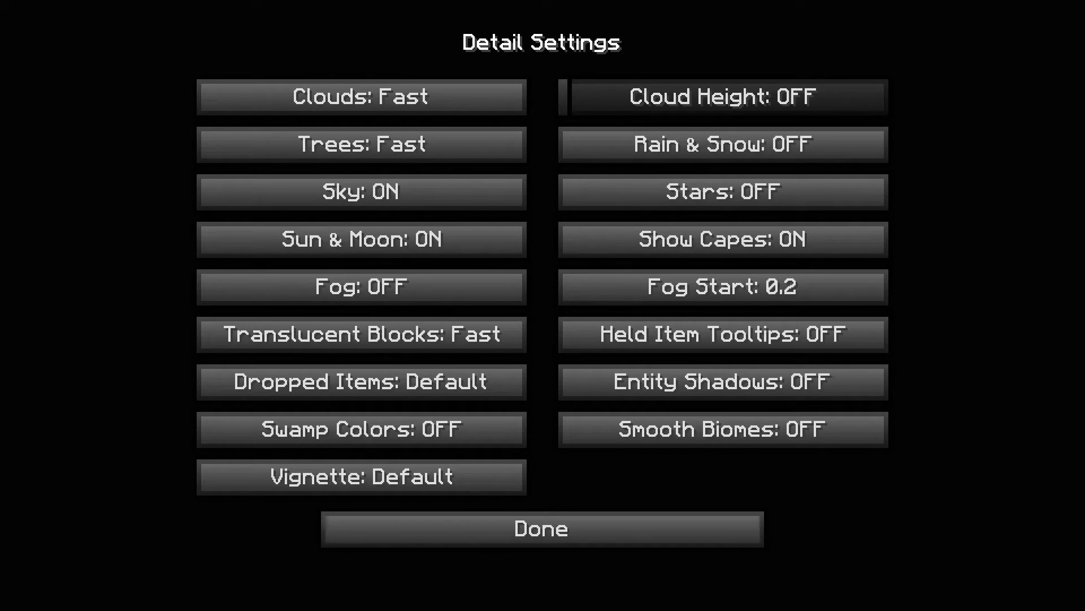
pyautogui.moveTo(723, 239)
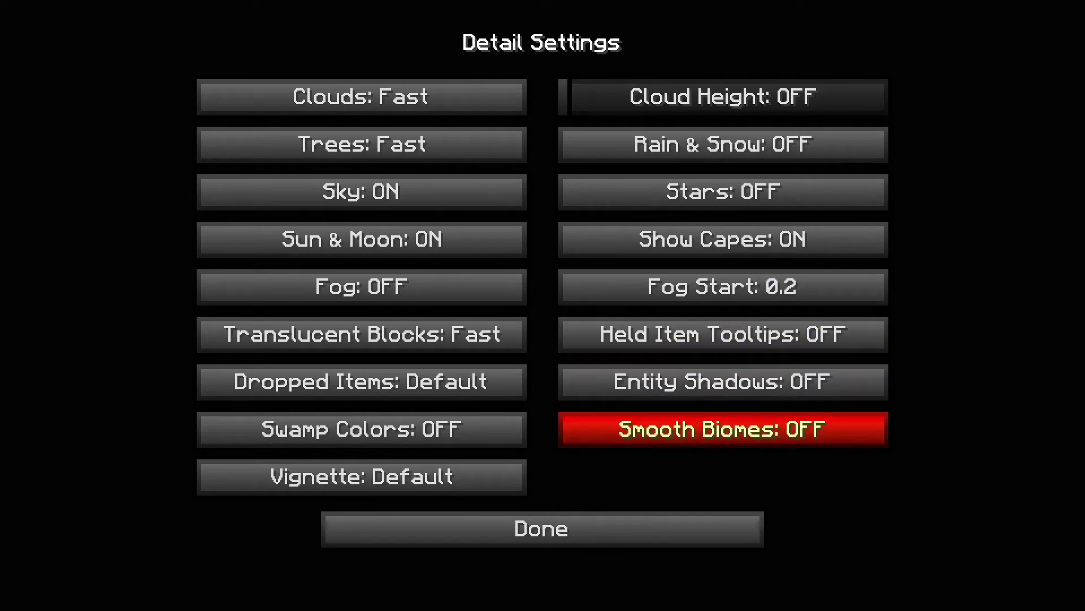
pyautogui.click(541, 528)
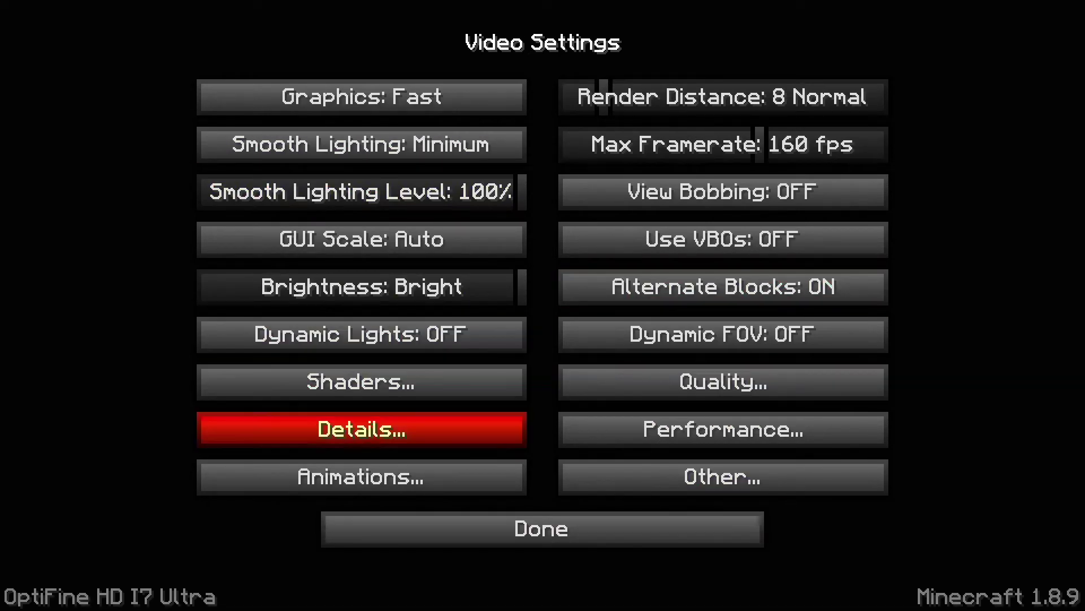
pyautogui.click(362, 476)
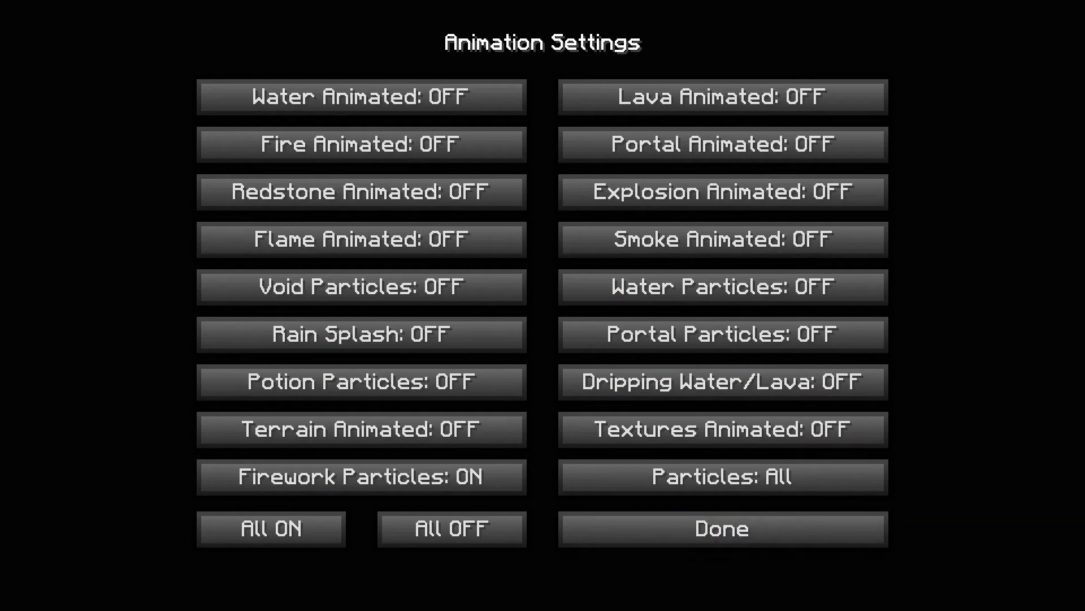
pyautogui.click(723, 529)
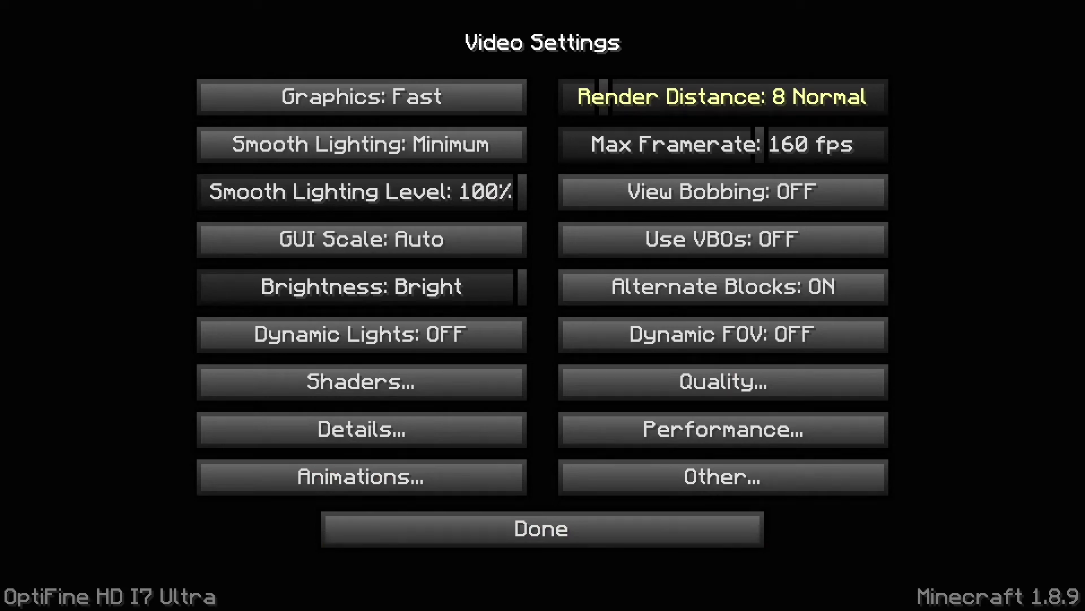
# Try an unlimited maximum framerate and set it back to 160 fps, keeping the render distance at 8 Normal.
pyautogui.moveTo(724, 97)
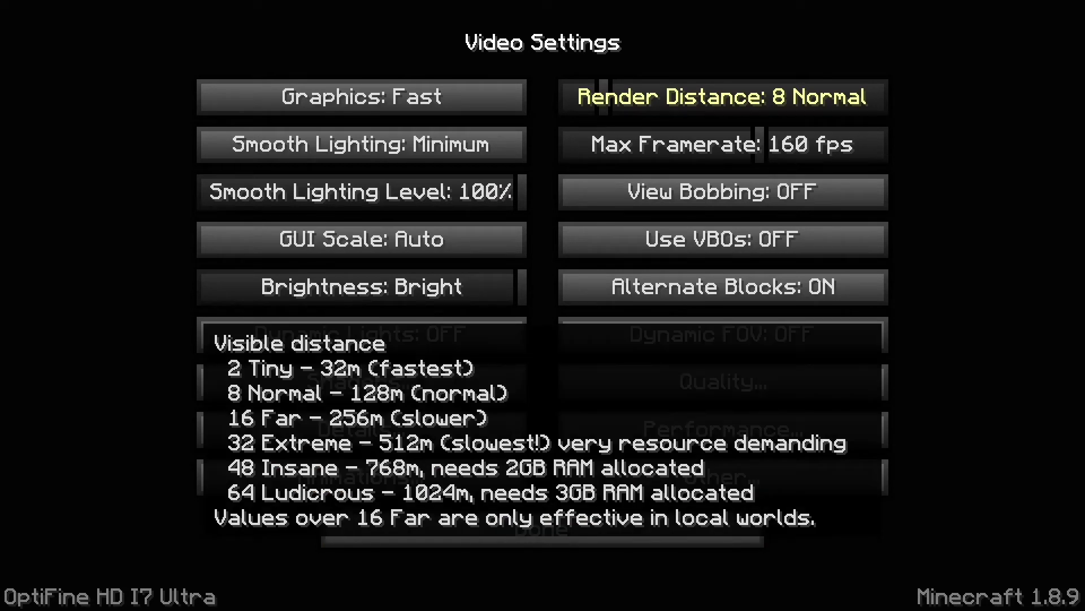
pyautogui.moveTo(604, 97)
pyautogui.mouseDown()
pyautogui.moveTo(577, 96)
pyautogui.moveTo(604, 96)
pyautogui.mouseUp()
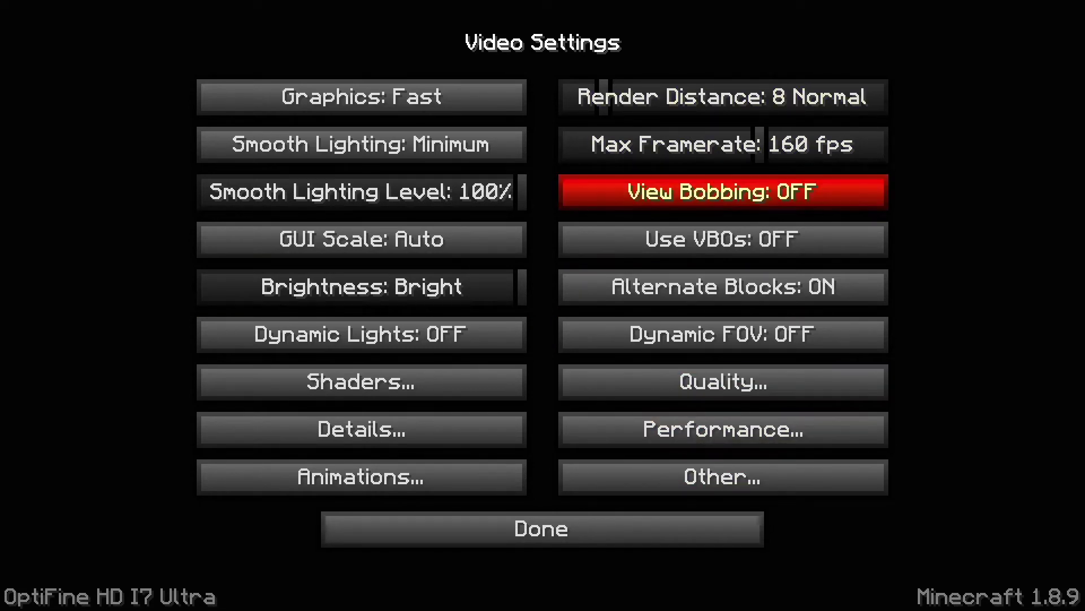
pyautogui.moveTo(801, 144); pyautogui.dragTo(884, 144)
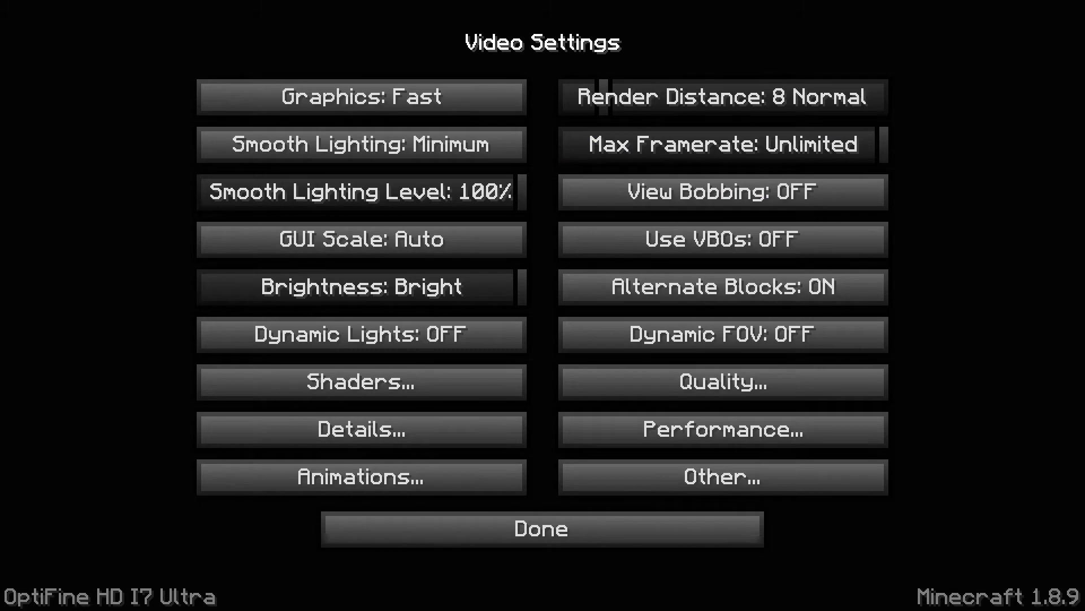
pyautogui.moveTo(884, 144); pyautogui.dragTo(761, 144)
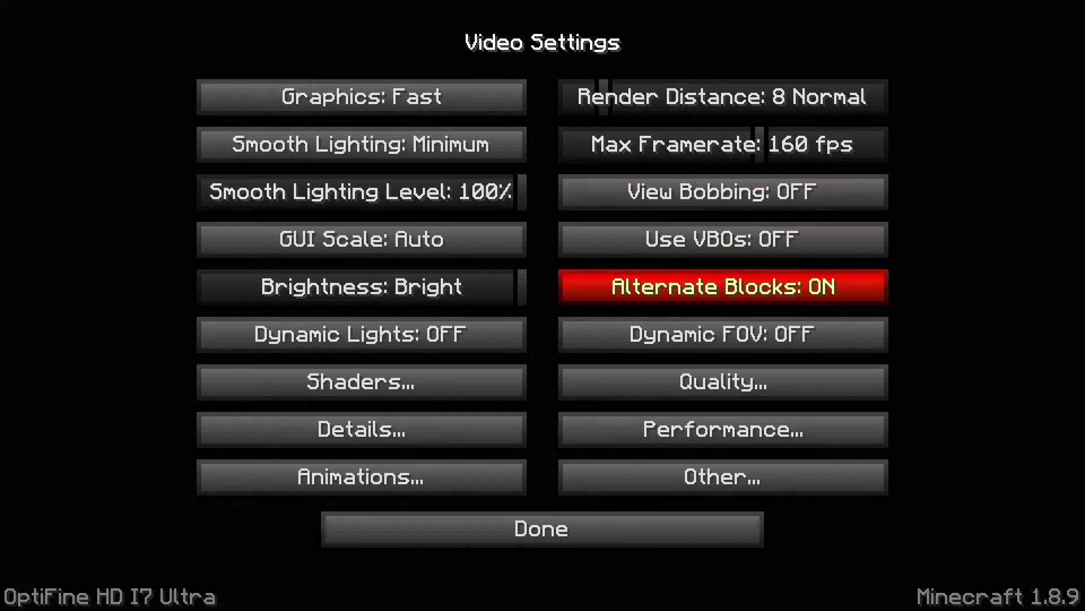
# Turn off Alternate Blocks in the video settings.
pyautogui.click(723, 286)
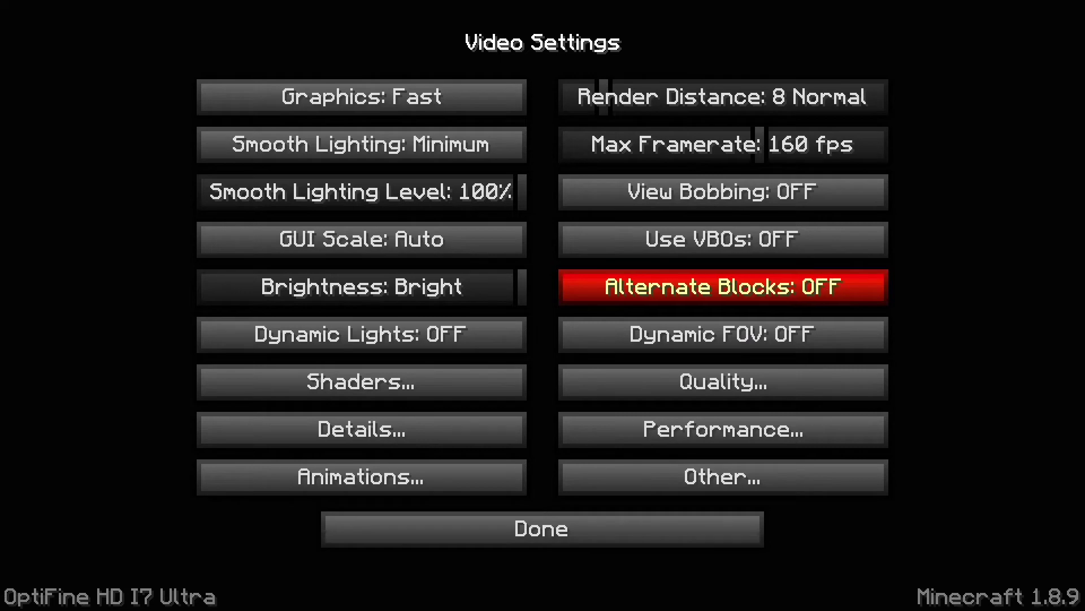
pyautogui.click(723, 287)
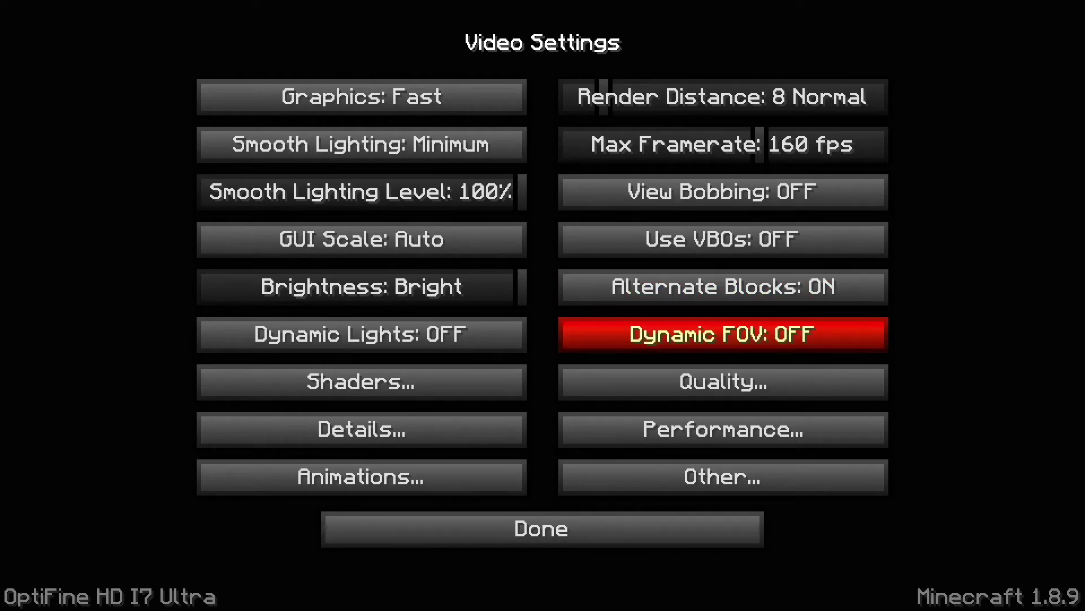
pyautogui.click(723, 286)
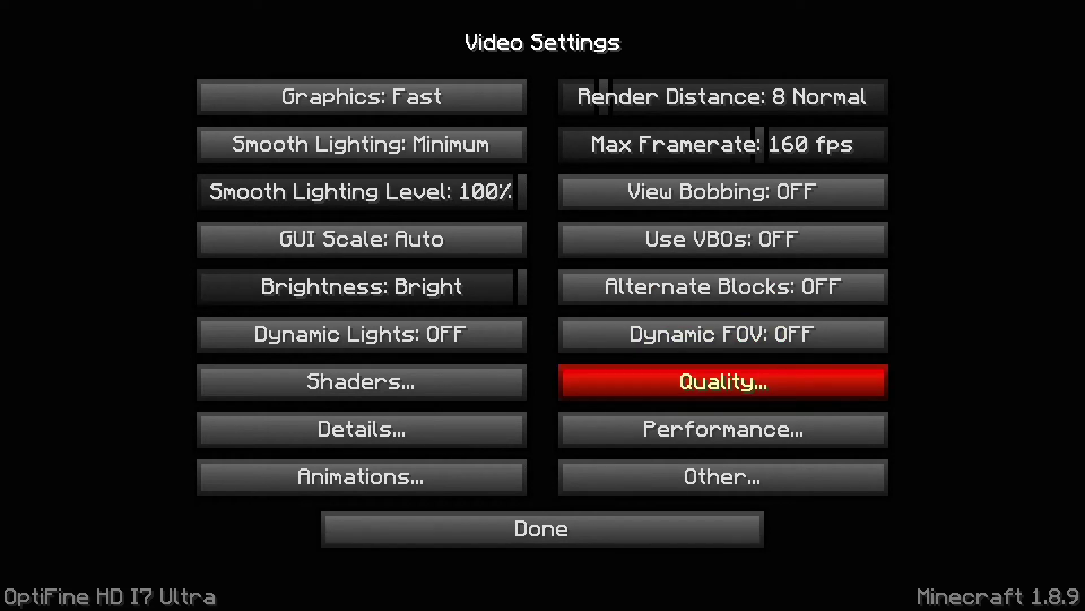
# Review the quality settings, including custom fonts, custom sky, antialiasing and random mobs.
pyautogui.click(723, 382)
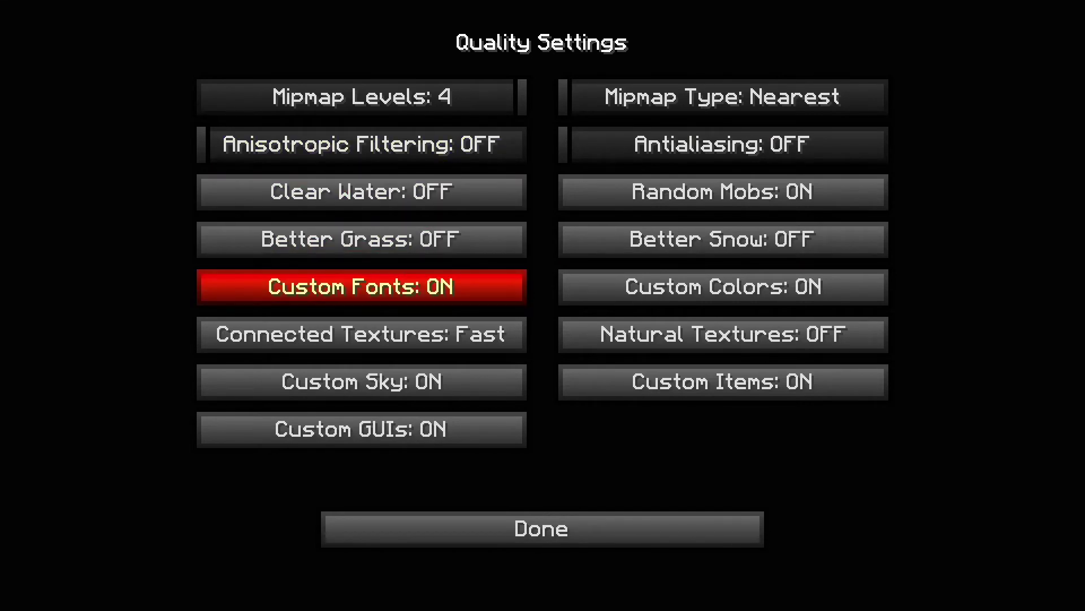
pyautogui.moveTo(362, 286)
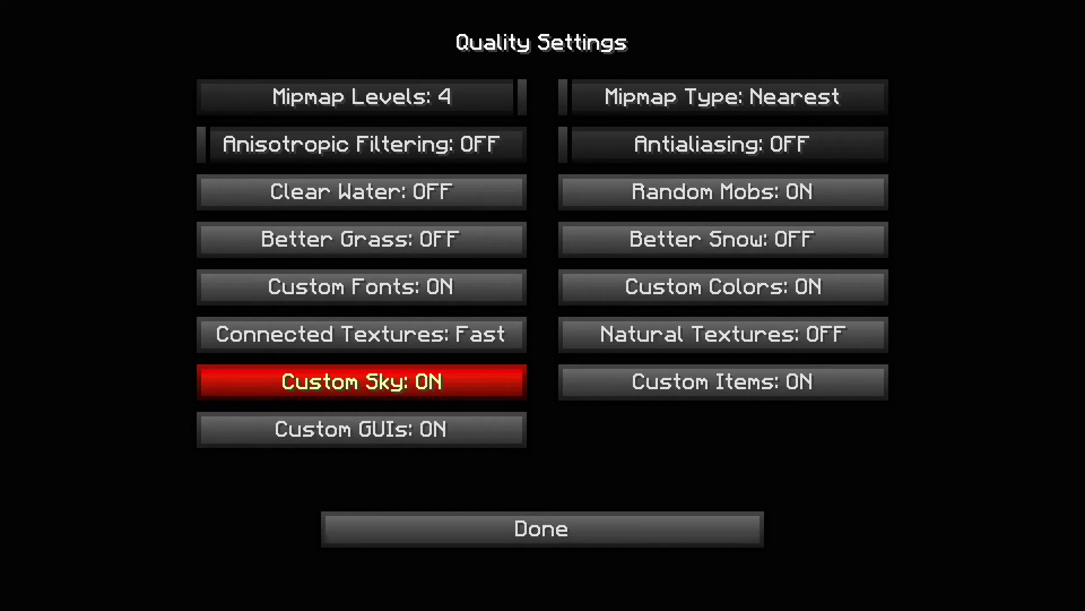
pyautogui.moveTo(362, 382)
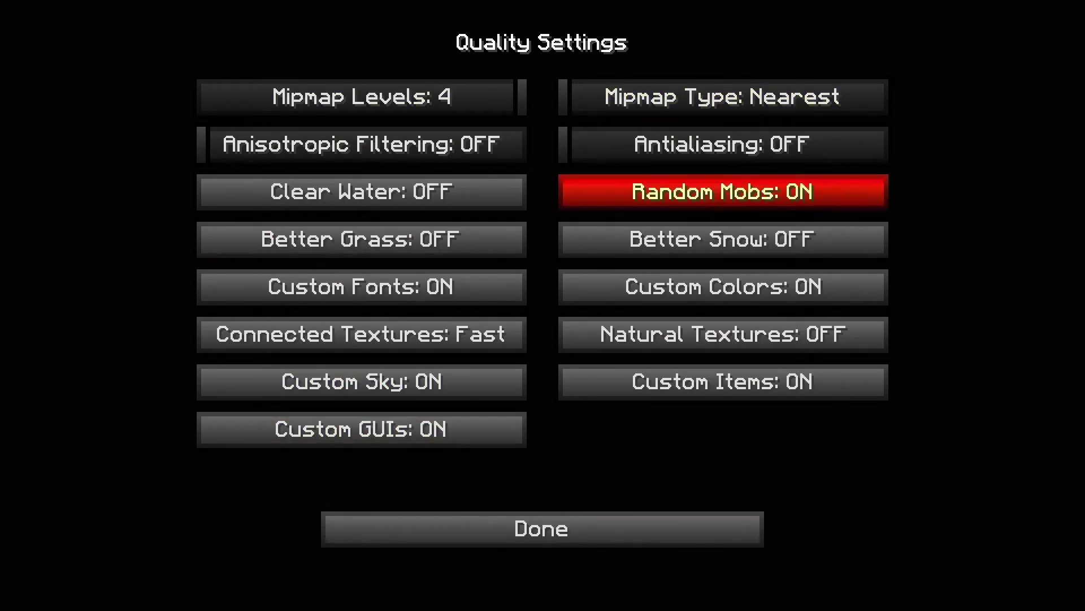
pyautogui.moveTo(724, 144)
pyautogui.moveTo(724, 192)
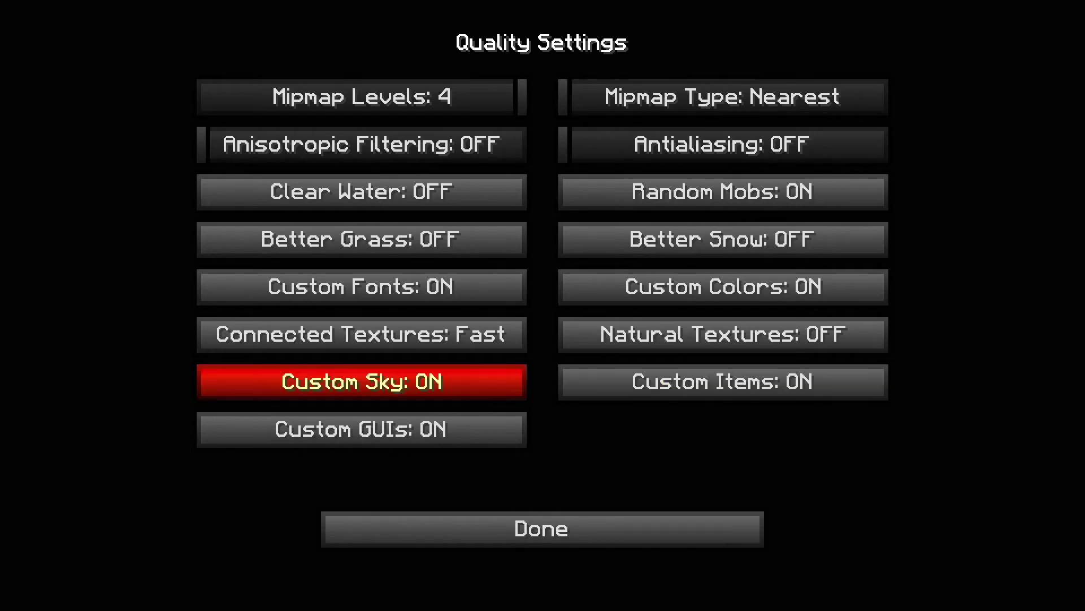
pyautogui.press('Escape')
# Review the performance settings for smooth FPS, fast render, chunk updates and dynamic updates.
pyautogui.click(723, 429)
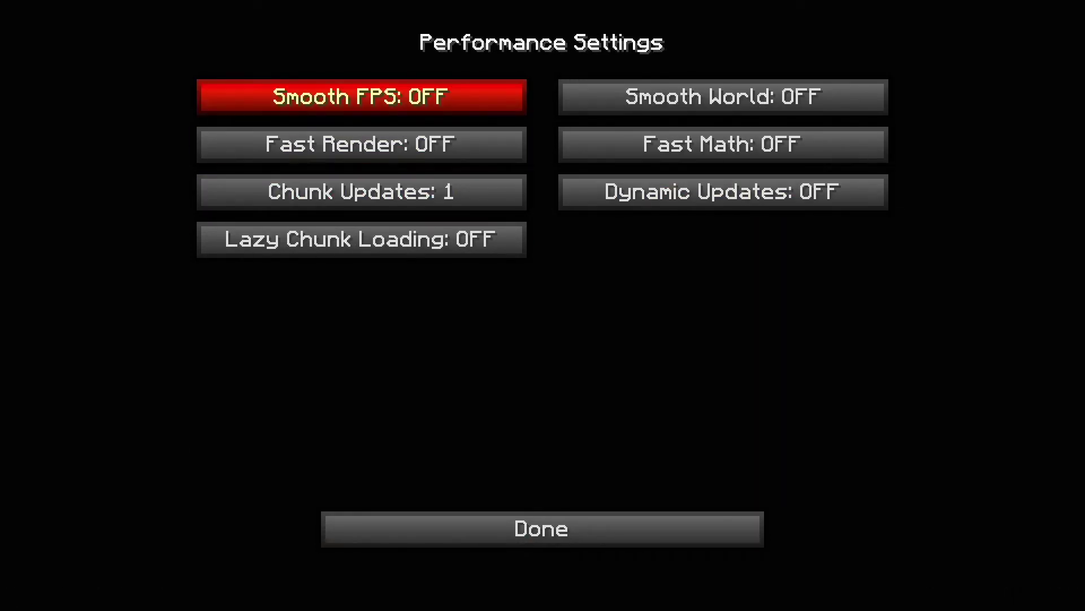
pyautogui.moveTo(362, 96)
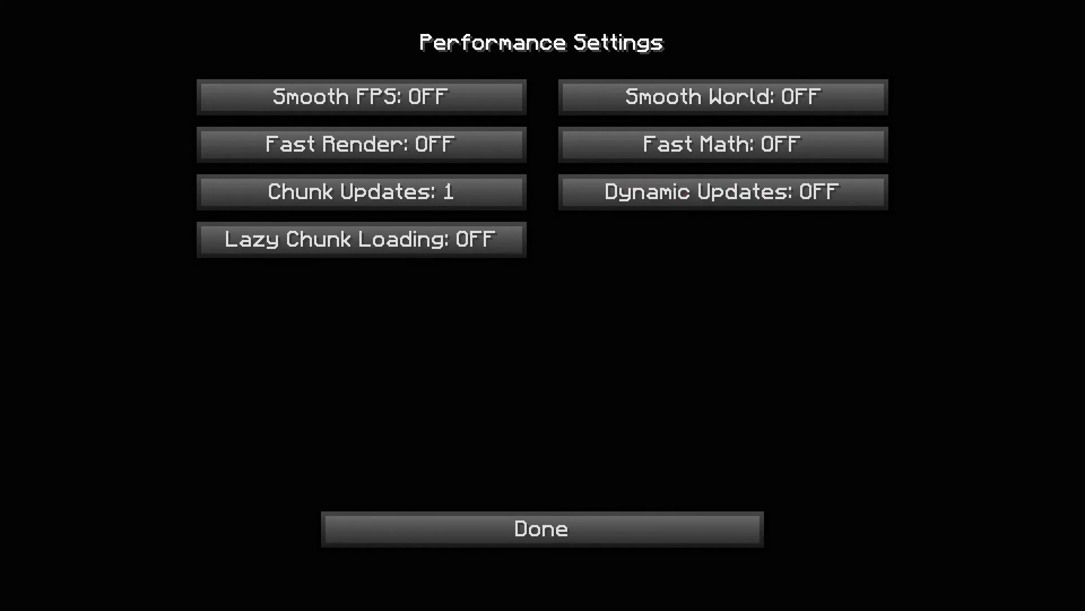
pyautogui.click(542, 529)
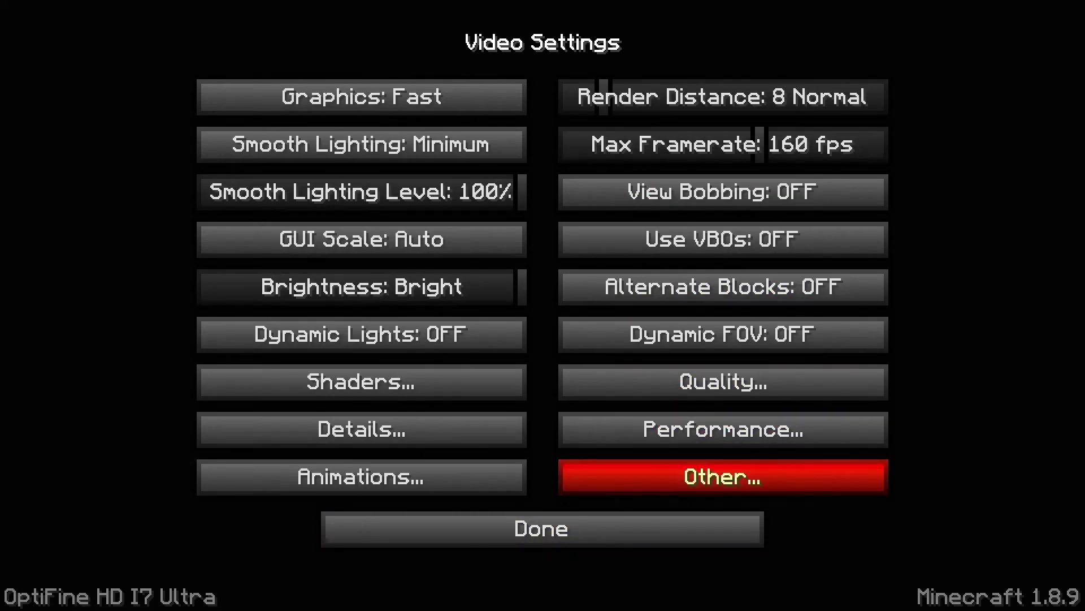
# Review the other video settings, including the explanations of fullscreen and the autosave interval, 3D anaglyph and time.
pyautogui.click(723, 476)
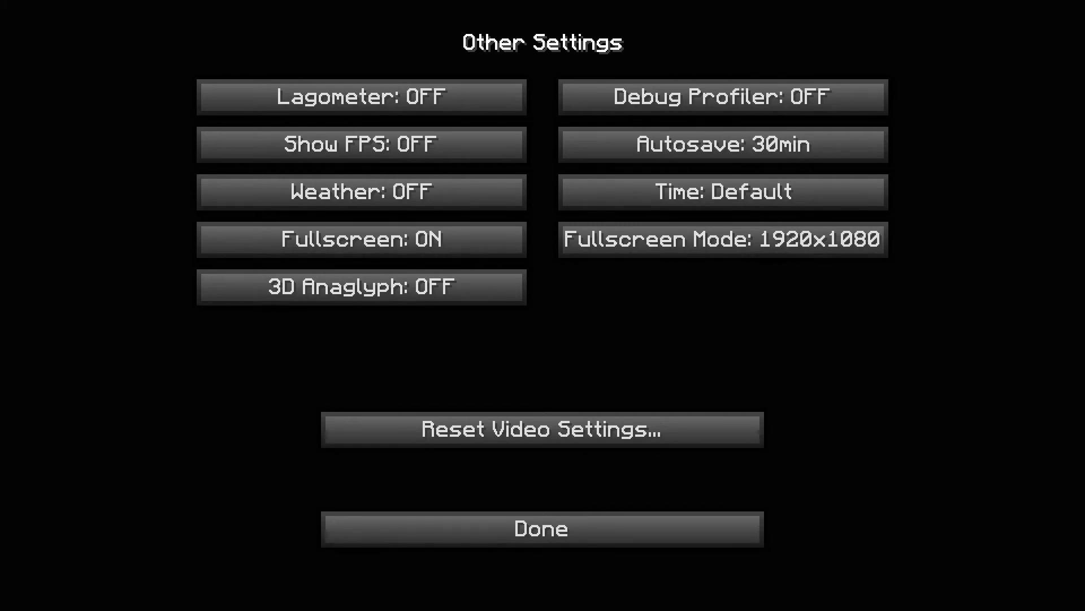
pyautogui.press('Down')
pyautogui.press('Down')
pyautogui.press('Down')
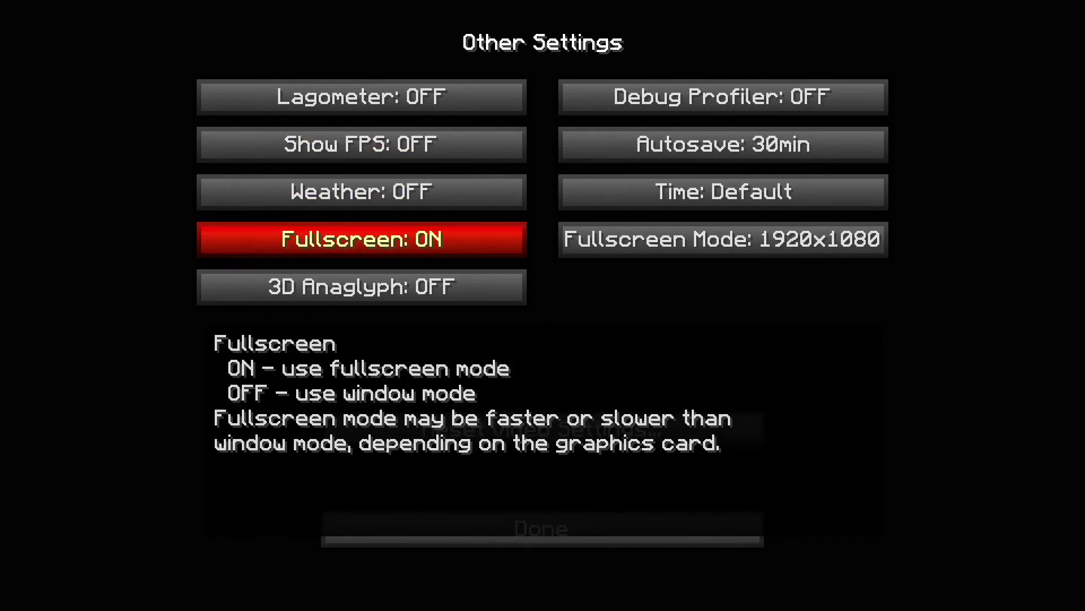
pyautogui.press('Down')
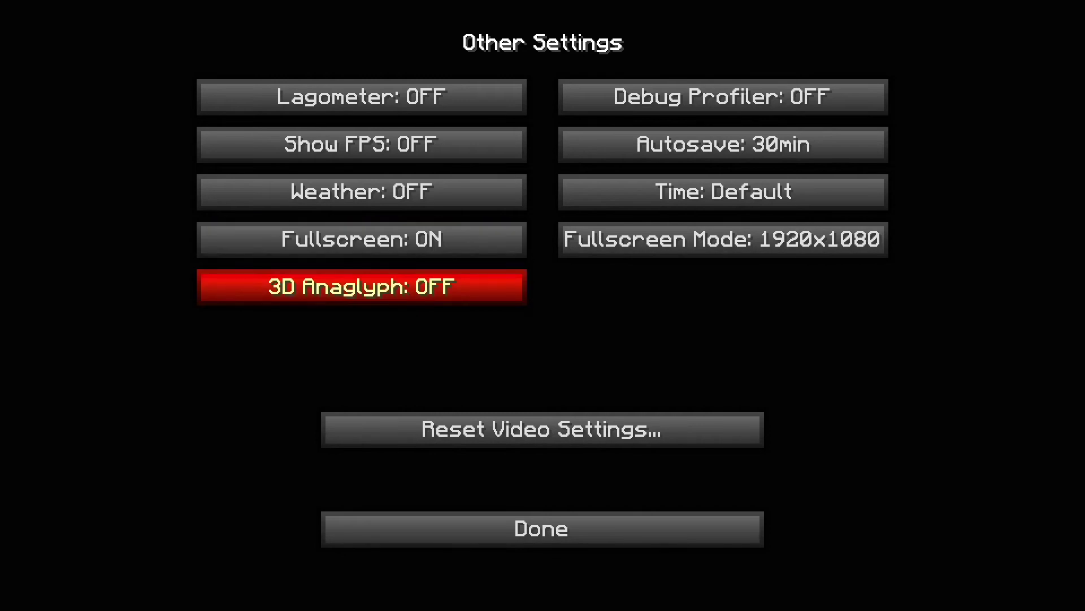
pyautogui.press('Down')
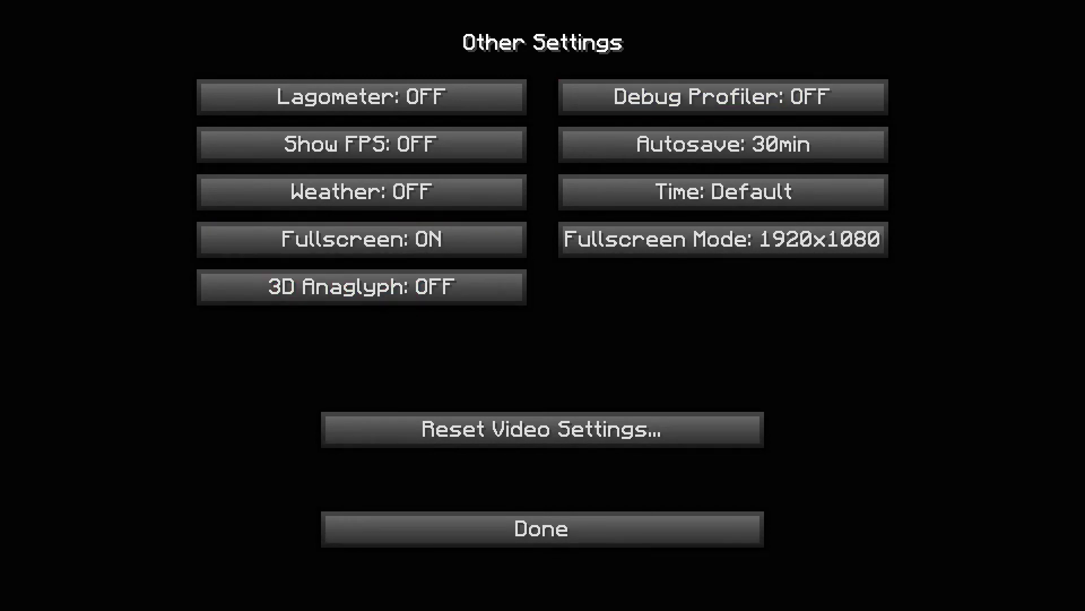
pyautogui.press('Down')
pyautogui.press('Down')
pyautogui.press('Up')
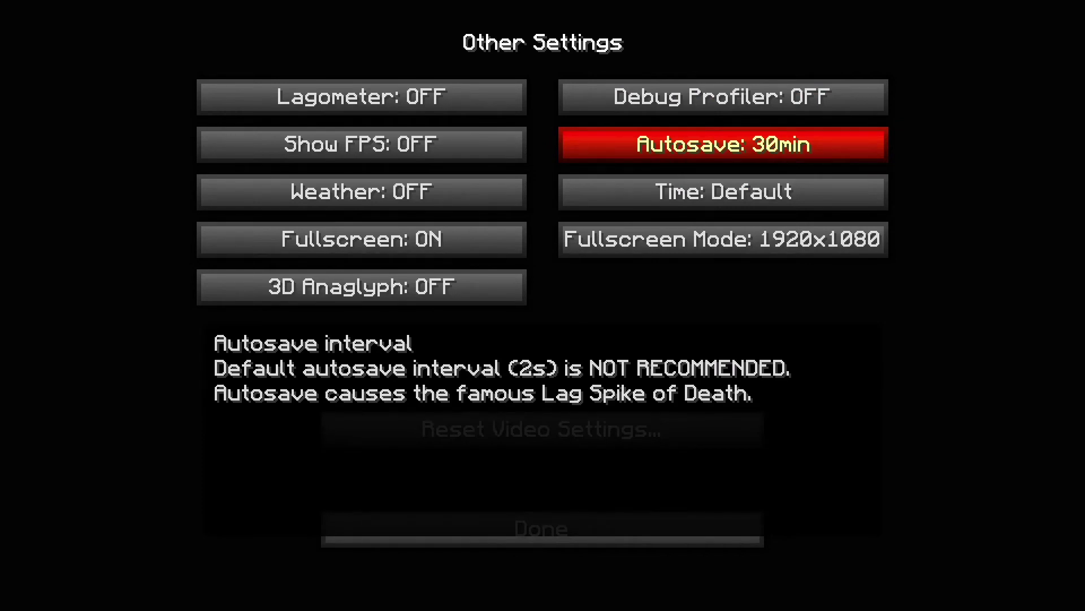
pyautogui.press('Down')
pyautogui.press('Up')
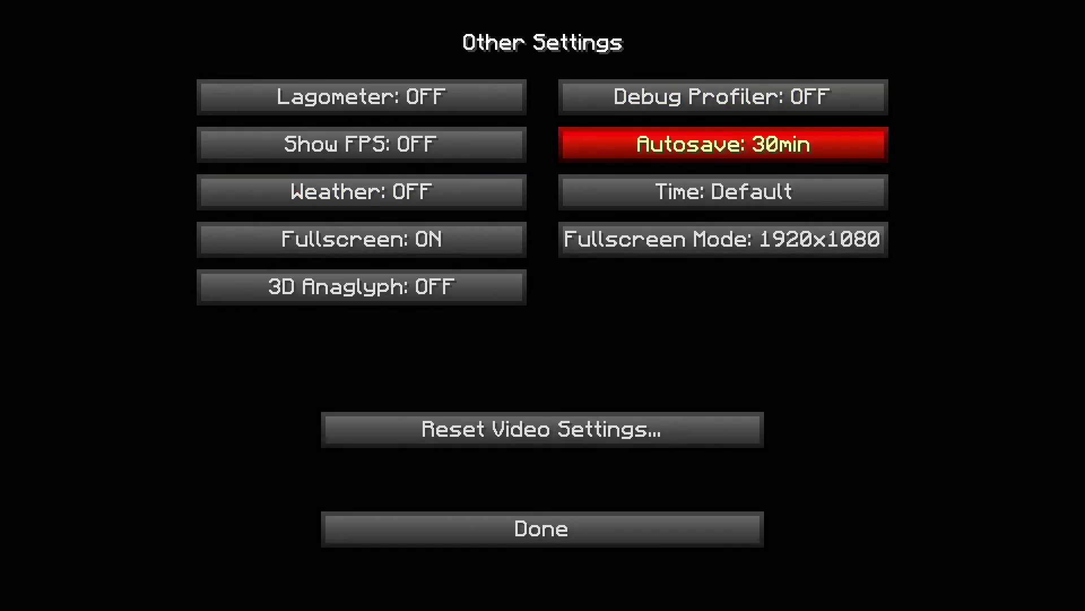
pyautogui.press('Down')
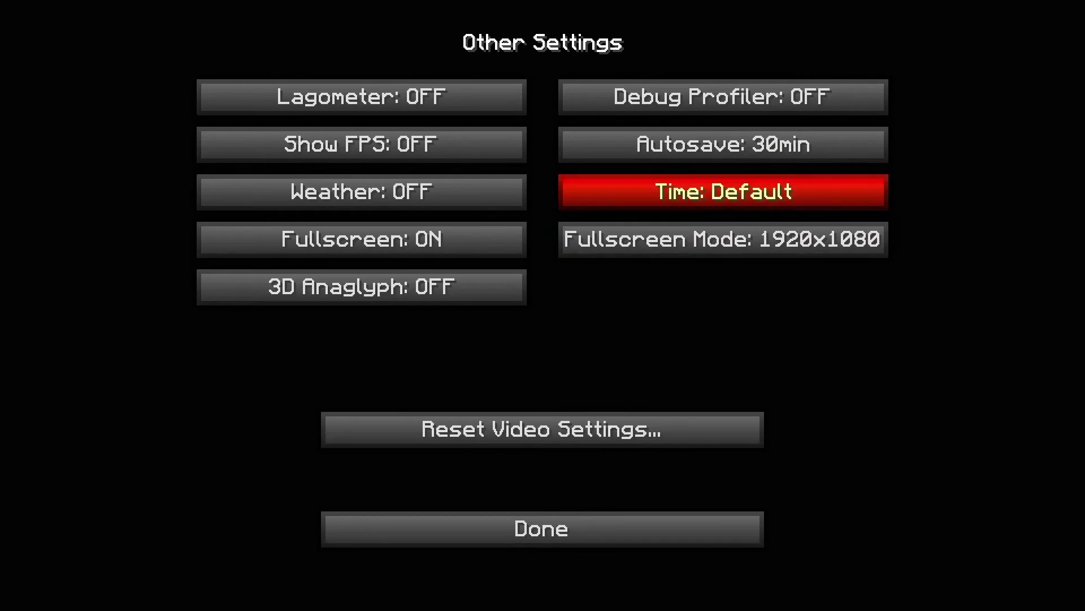
pyautogui.press('Down')
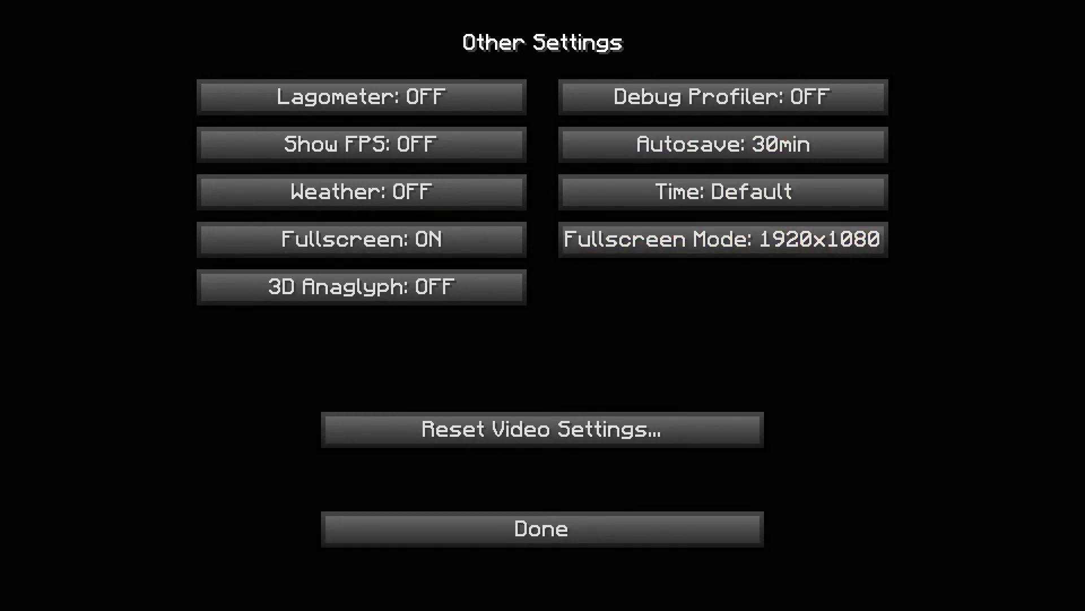
pyautogui.press('Up')
pyautogui.press('Up')
pyautogui.press('Down')
pyautogui.press('Down')
pyautogui.press('Down')
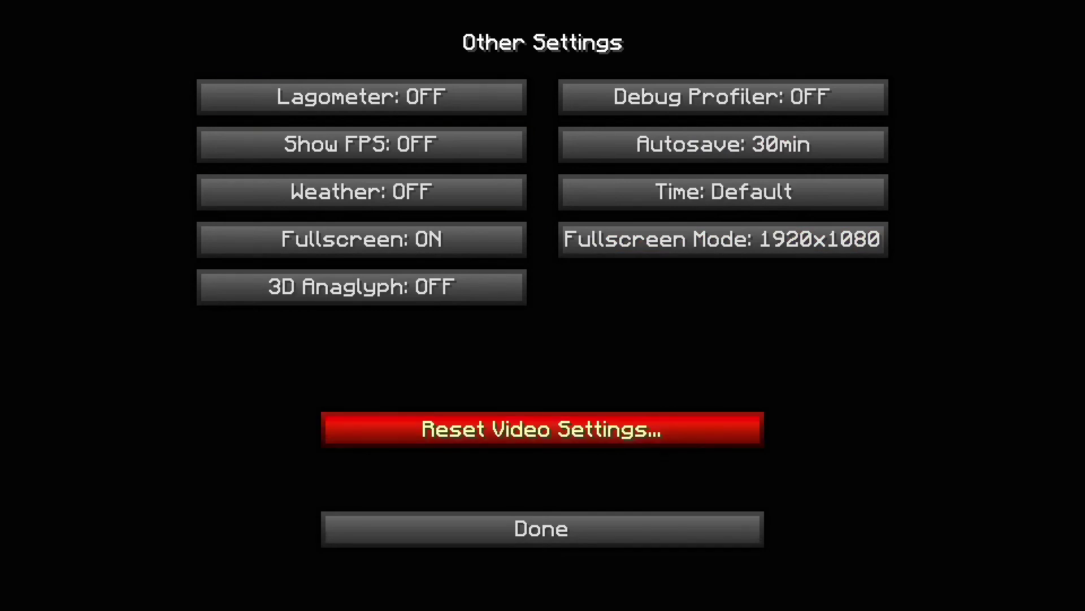
pyautogui.press('Up')
pyautogui.press('Up')
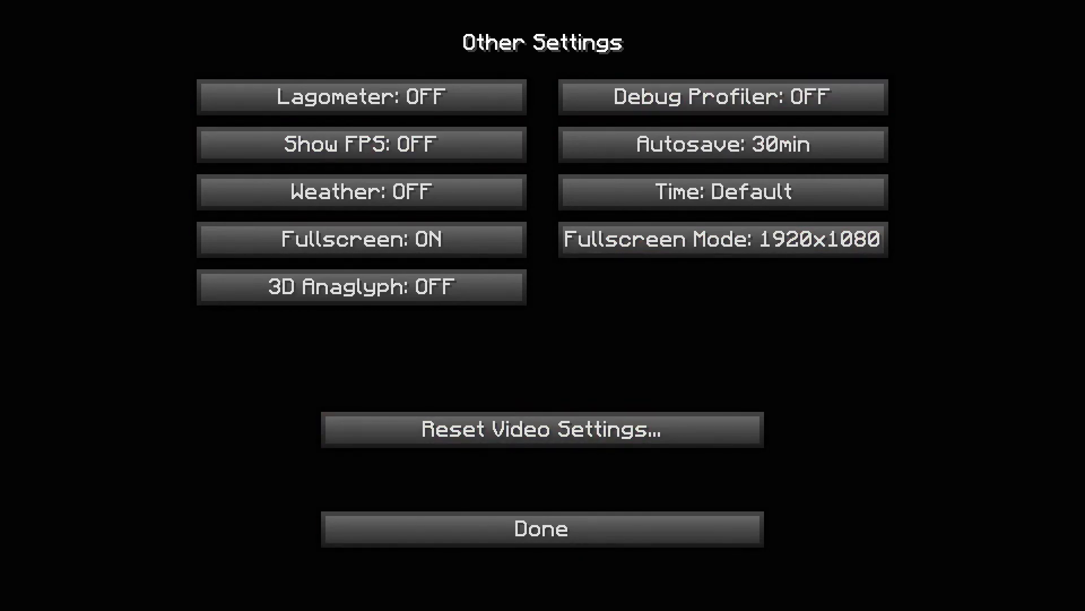
# Leave the other settings and the video settings and return to the client's main menu.
pyautogui.press('Down')
pyautogui.press('Down')
pyautogui.press('Down')
pyautogui.press('Return')
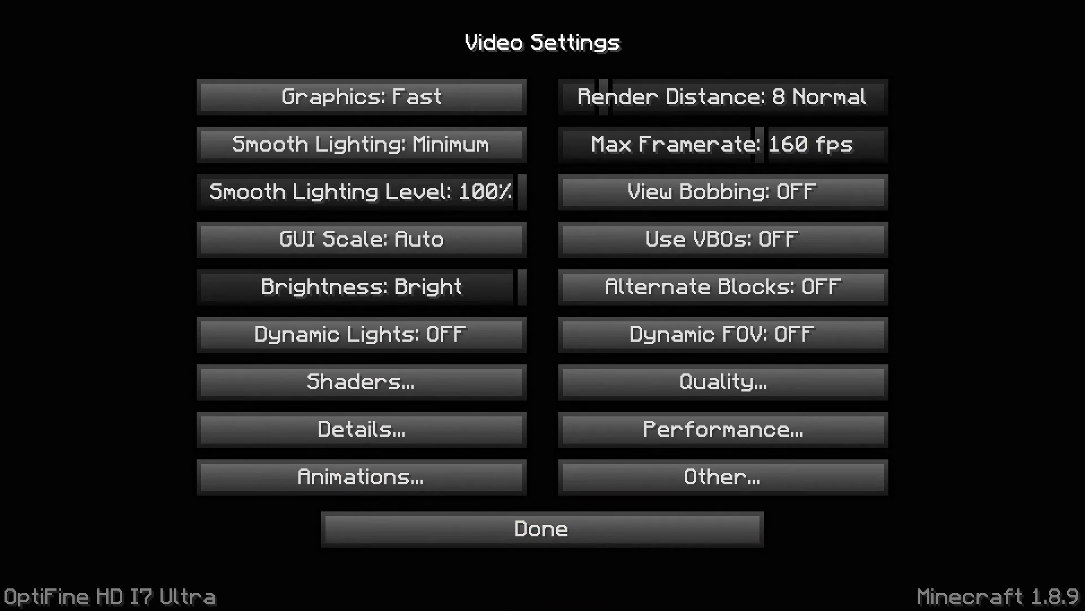
pyautogui.press('Down')
pyautogui.press('Down')
pyautogui.press('Down')
pyautogui.press('Down')
pyautogui.press('Down')
pyautogui.press('Down')
pyautogui.press('Return')
pyautogui.press('Escape')
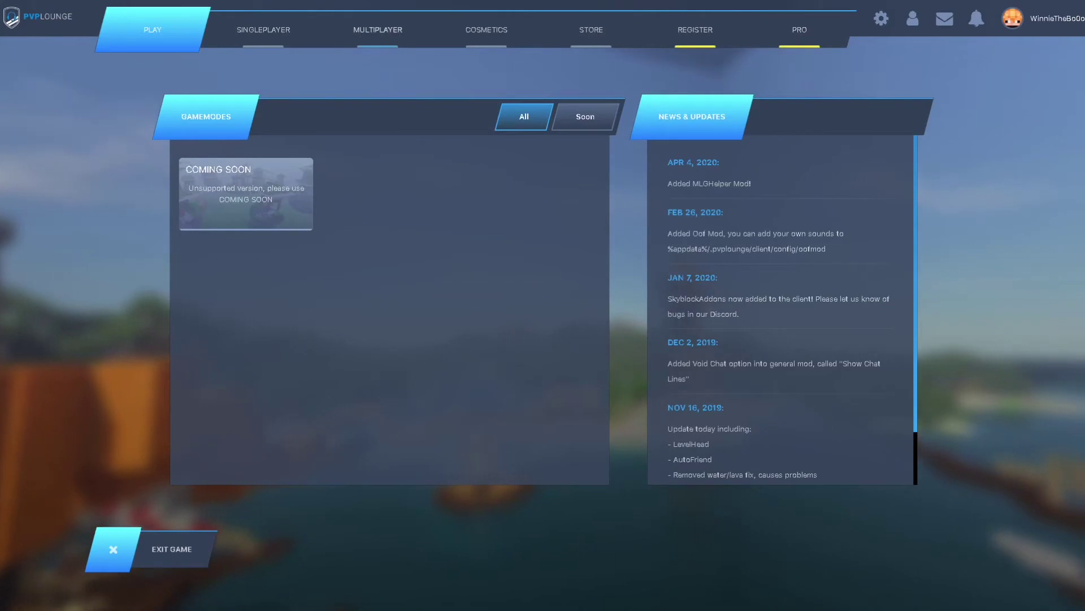
# Join the Hypixel multiplayer server and move through the Duels lobby while cycling the camera perspectives.
pyautogui.press('Return')
pyautogui.press('Return')
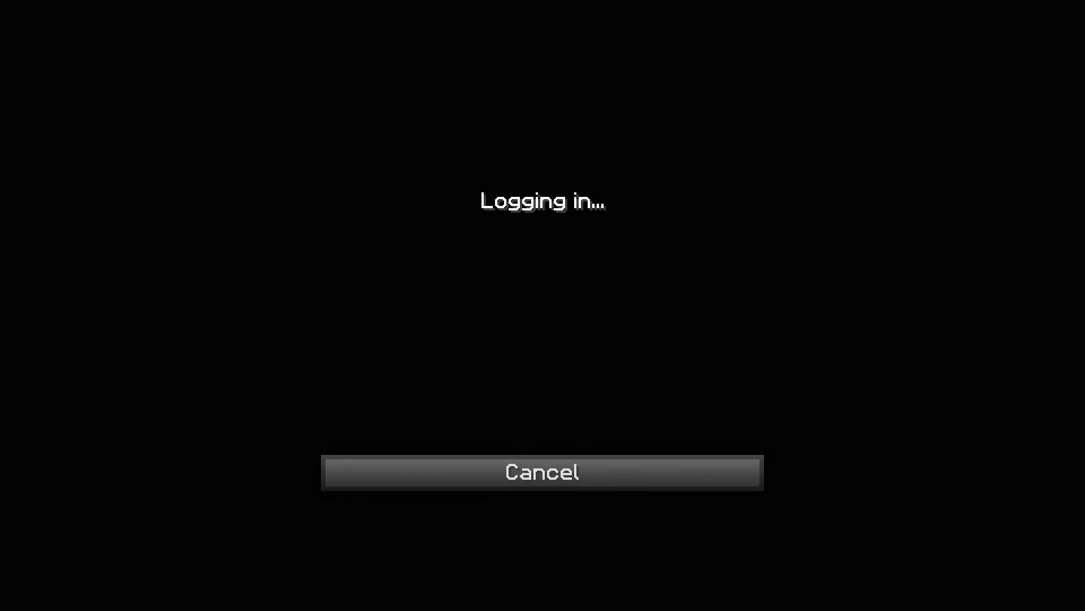
pyautogui.press('w')
pyautogui.press('F5')
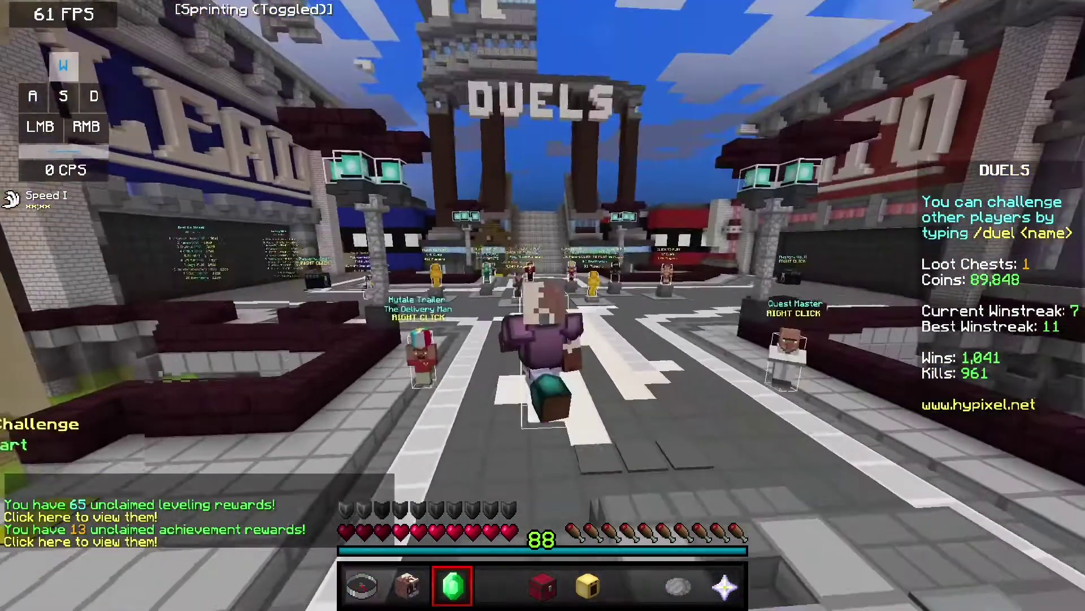
pyautogui.press('F5')
pyautogui.press('F5')
pyautogui.scroll(-1, 542, 305)
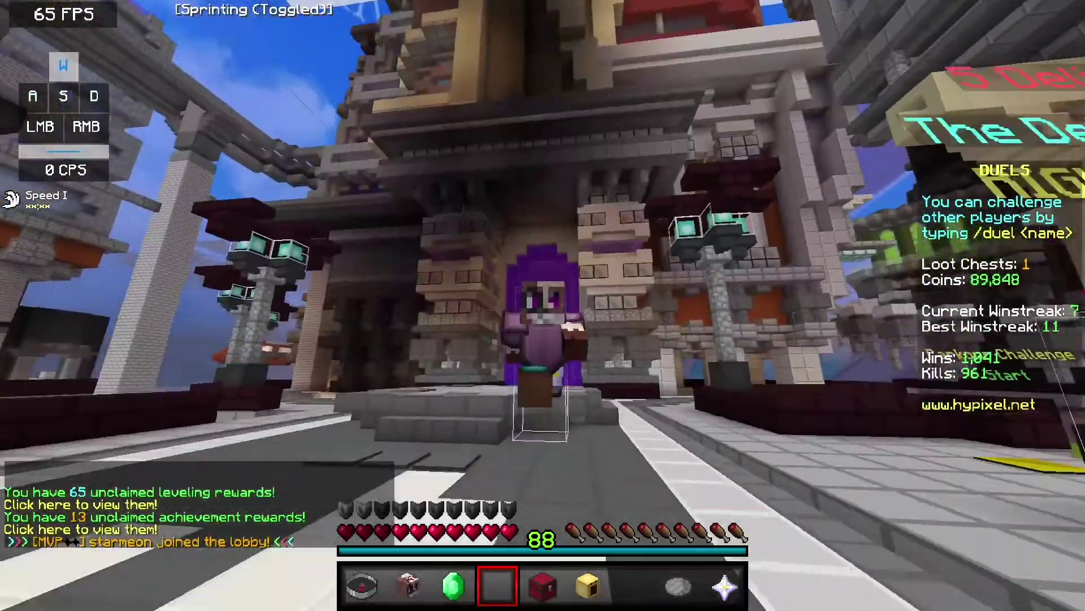
pyautogui.press('F5')
# Open the client's mod settings and examine which mods are enabled, from General through Waypoints.
pyautogui.press('Shift_R')
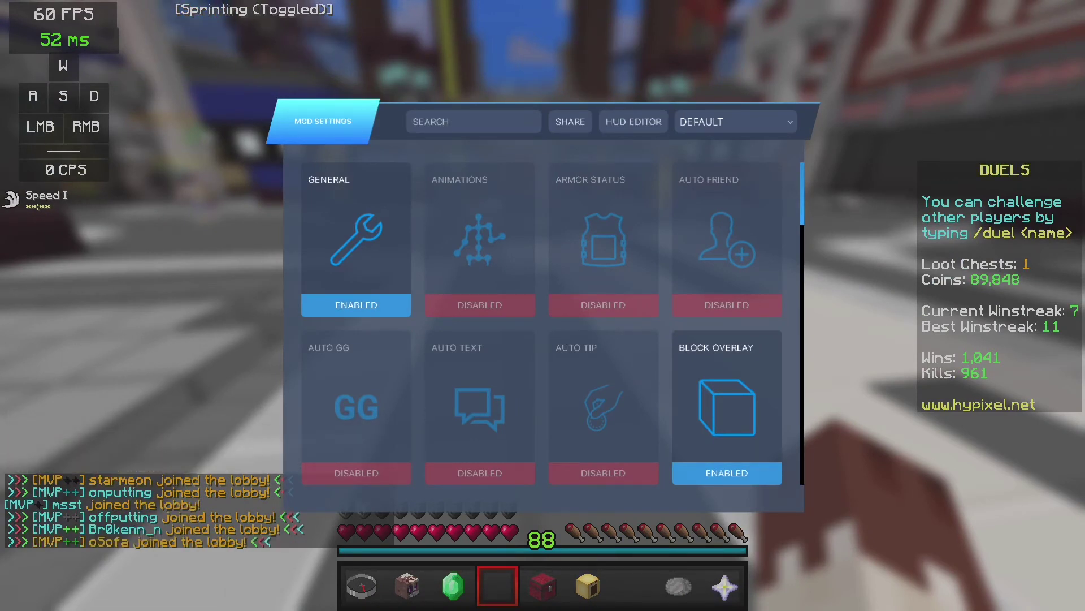
pyautogui.scroll(-1, 552, 323)
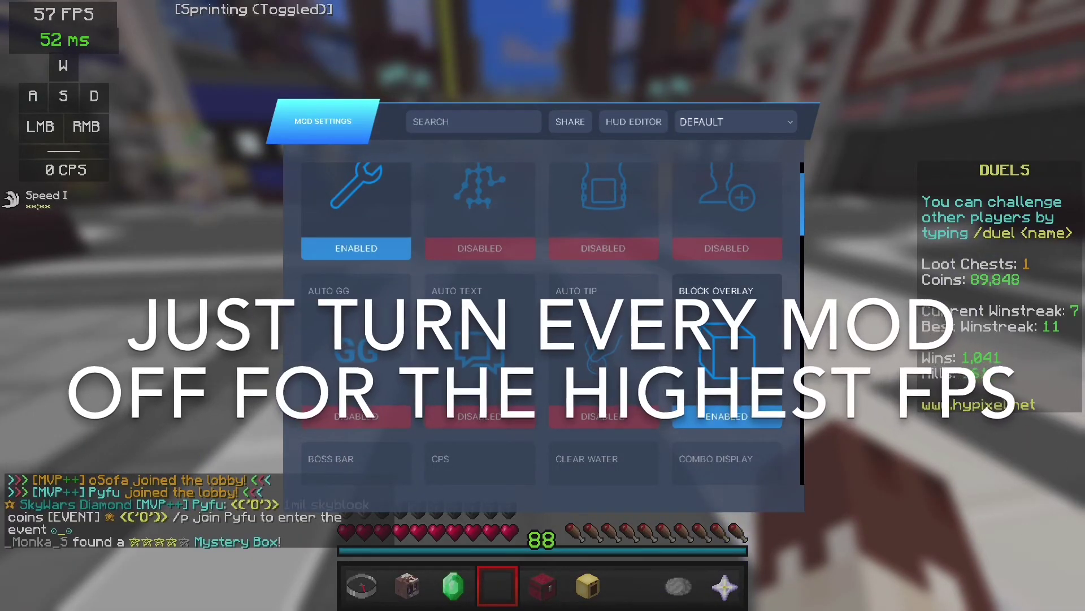
pyautogui.scroll(-4, 543, 322)
pyautogui.scroll(-3, 553, 322)
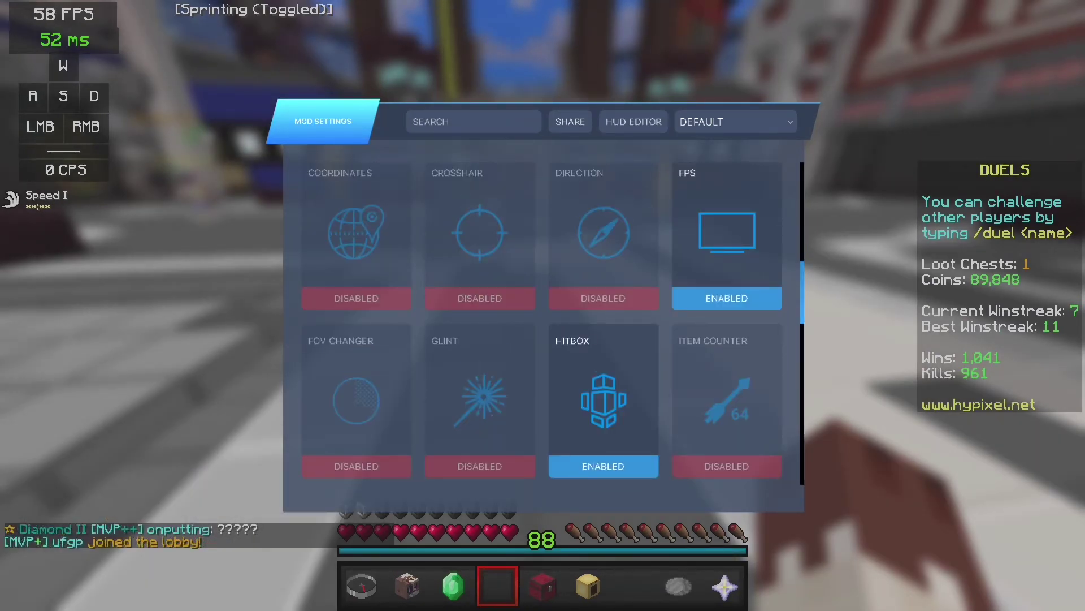
pyautogui.scroll(-3, 554, 323)
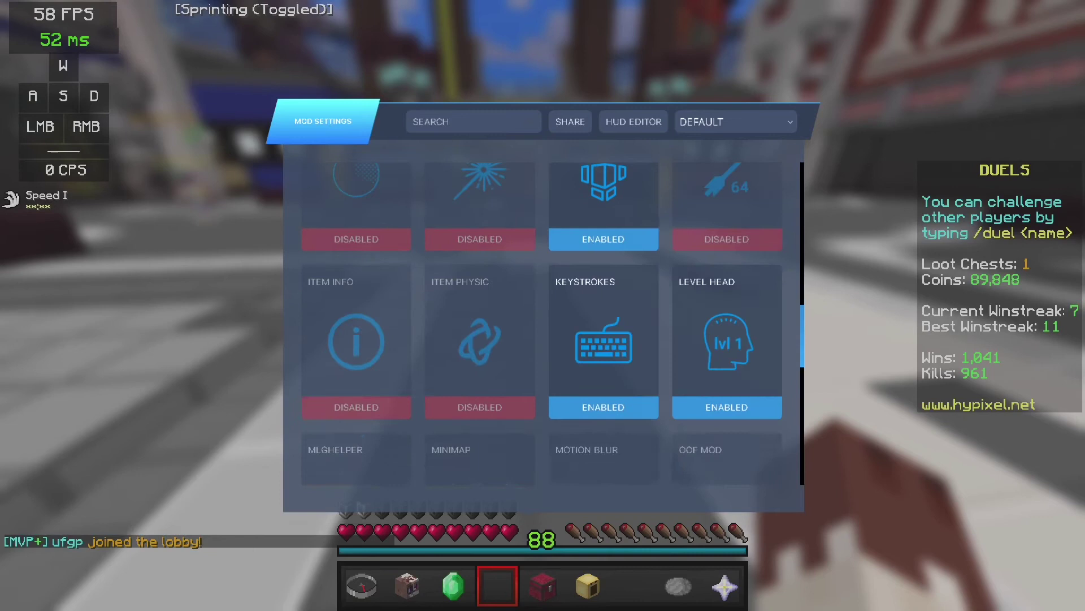
pyautogui.scroll(-1, 542, 323)
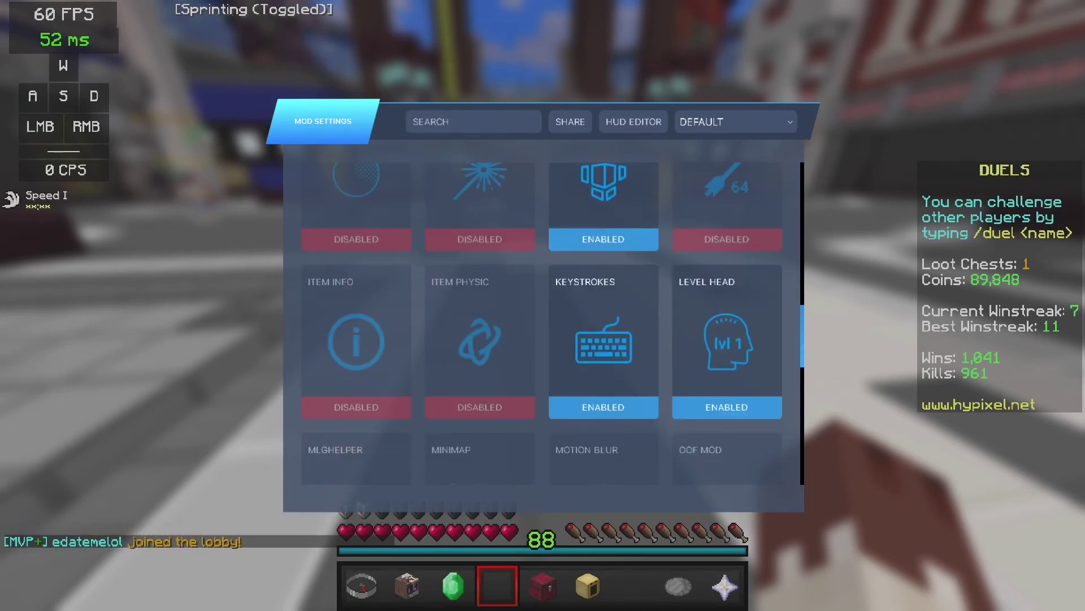
pyautogui.scroll(-3, 543, 322)
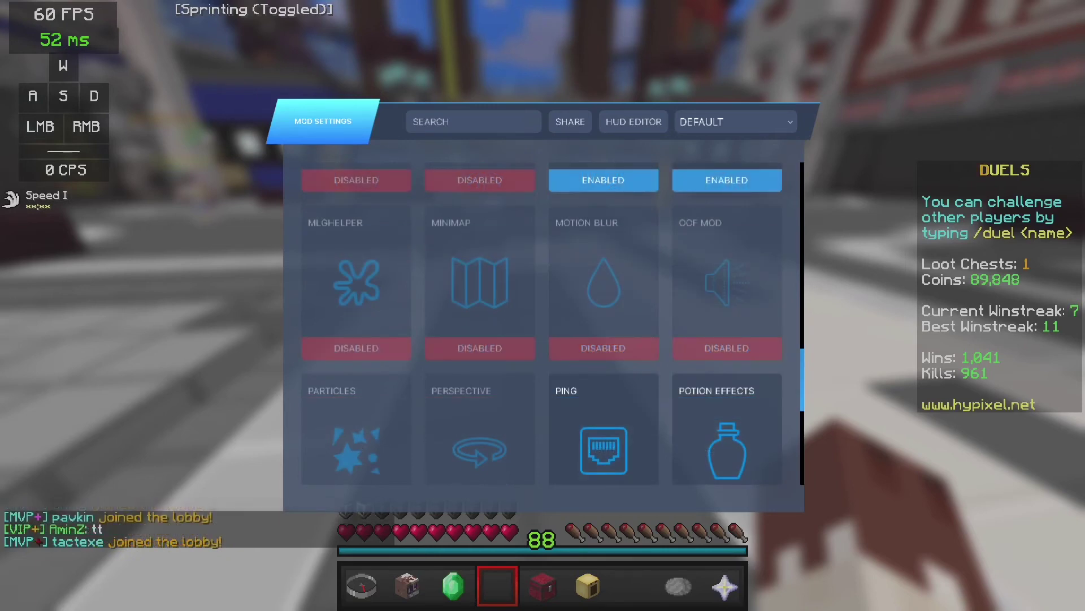
pyautogui.scroll(-1, 542, 323)
pyautogui.scroll(1, 543, 323)
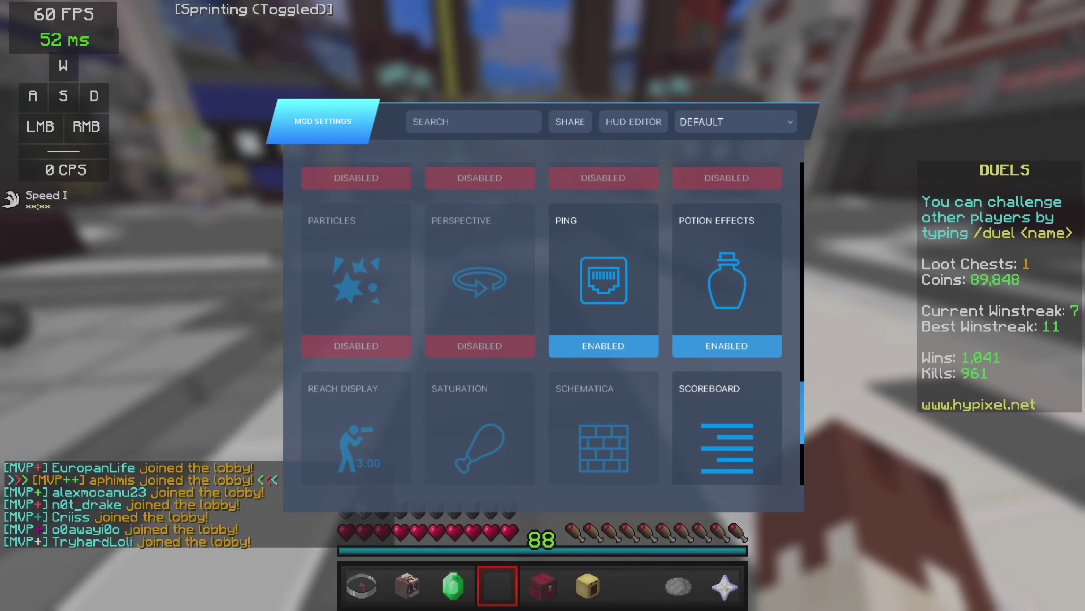
pyautogui.scroll(-2, 543, 322)
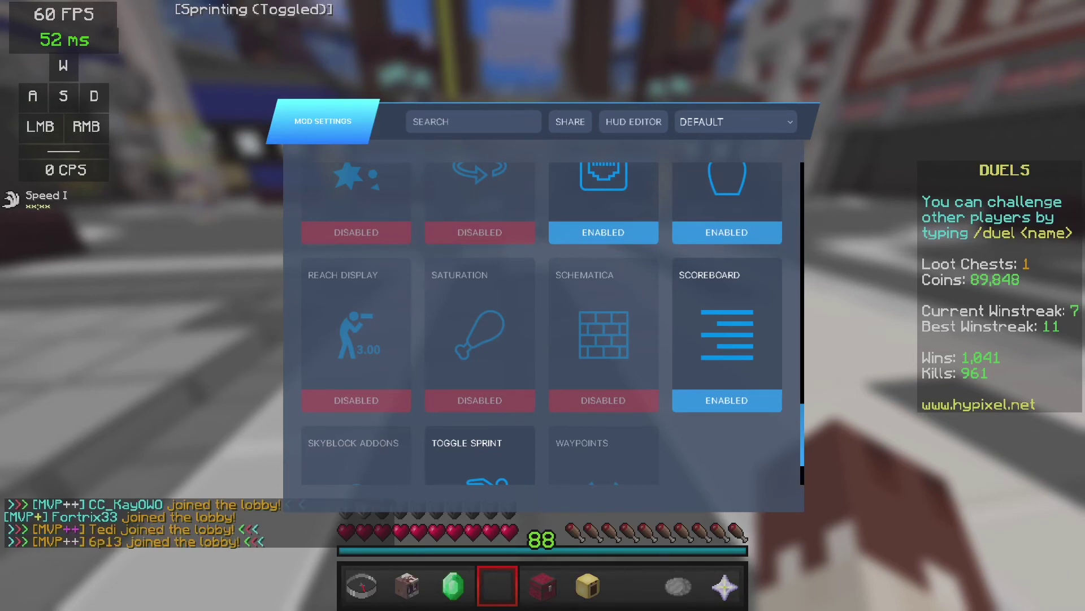
pyautogui.scroll(-2, 543, 322)
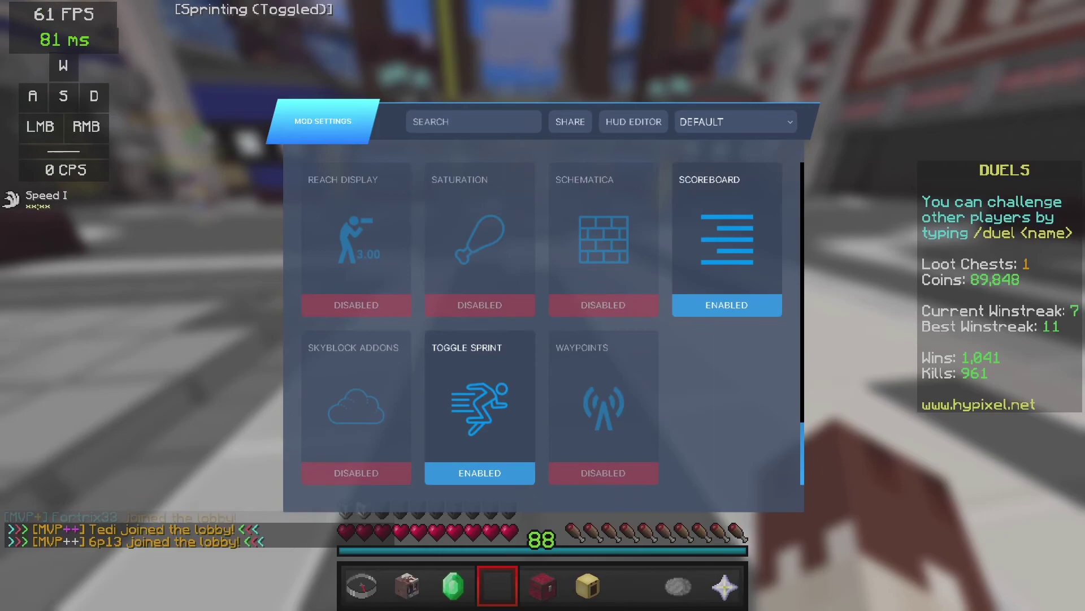
# Close the mod settings and walk around the Duels lobby past the game mode characters.
pyautogui.press('Escape')
pyautogui.press('w')
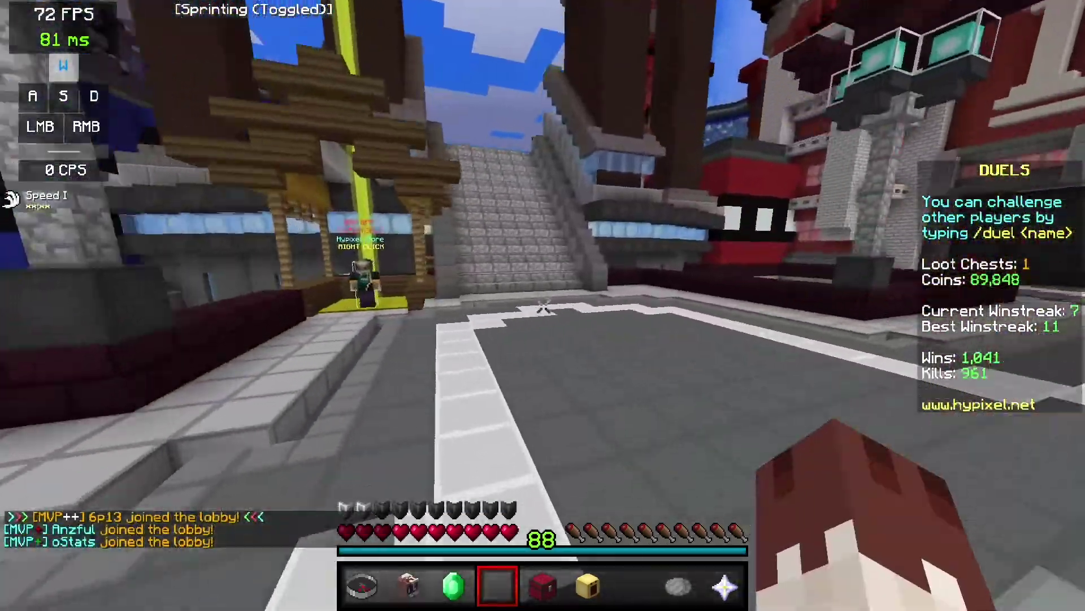
pyautogui.press('a')
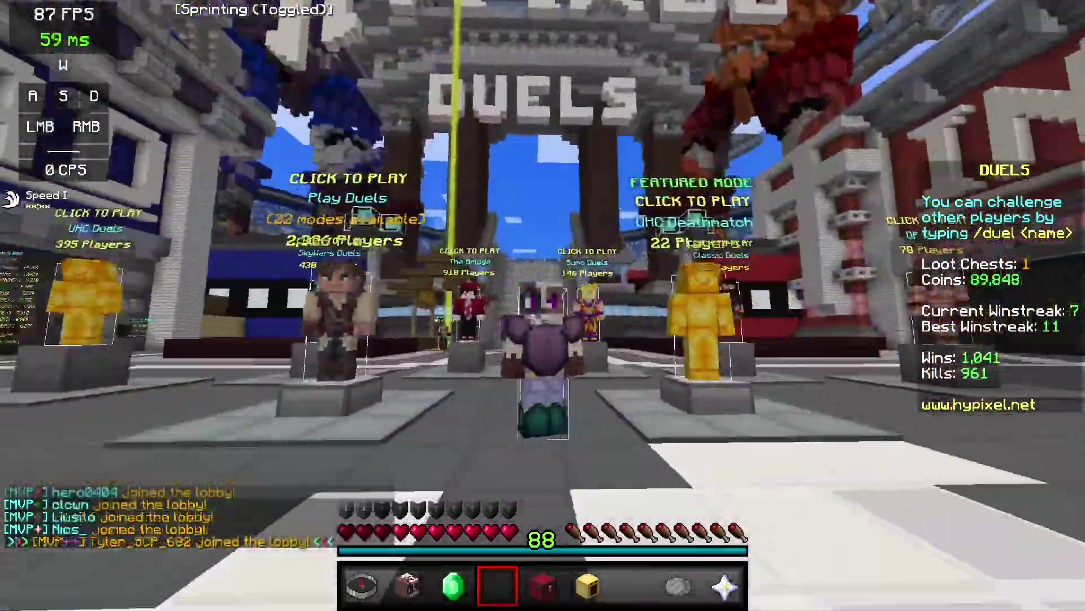
pyautogui.press('w')
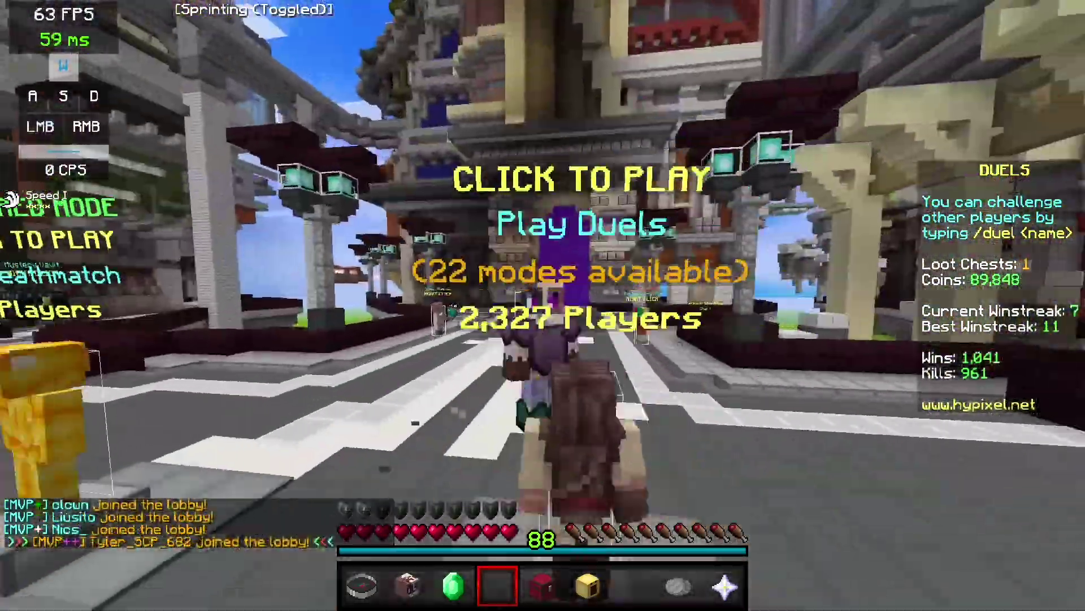